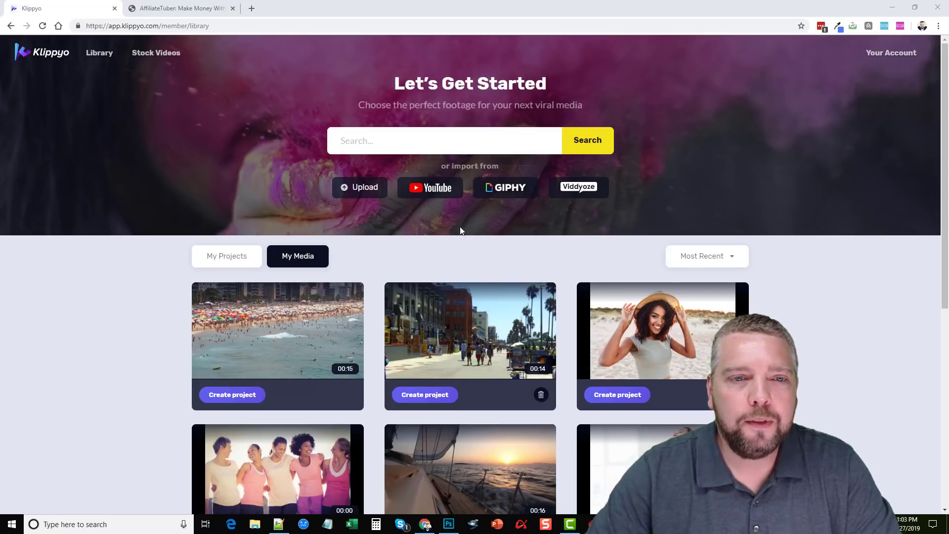
- Start a new project from the crowded beach clip and delete that clip from the timeline
click(385, 142)
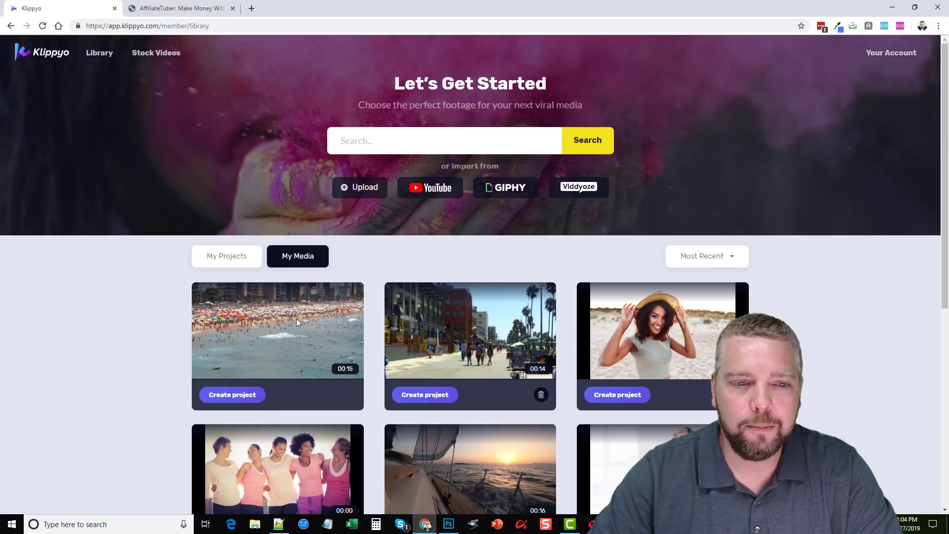
click(241, 396)
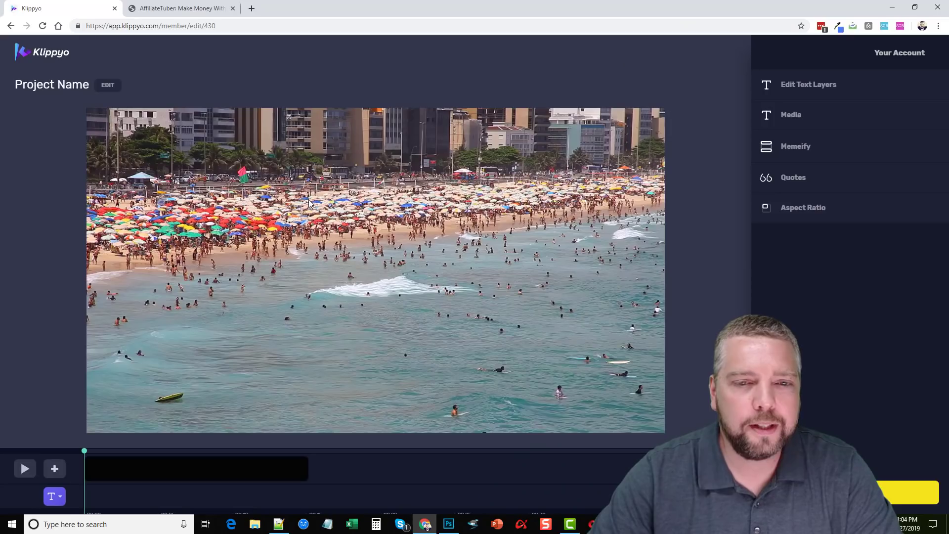
click(280, 466)
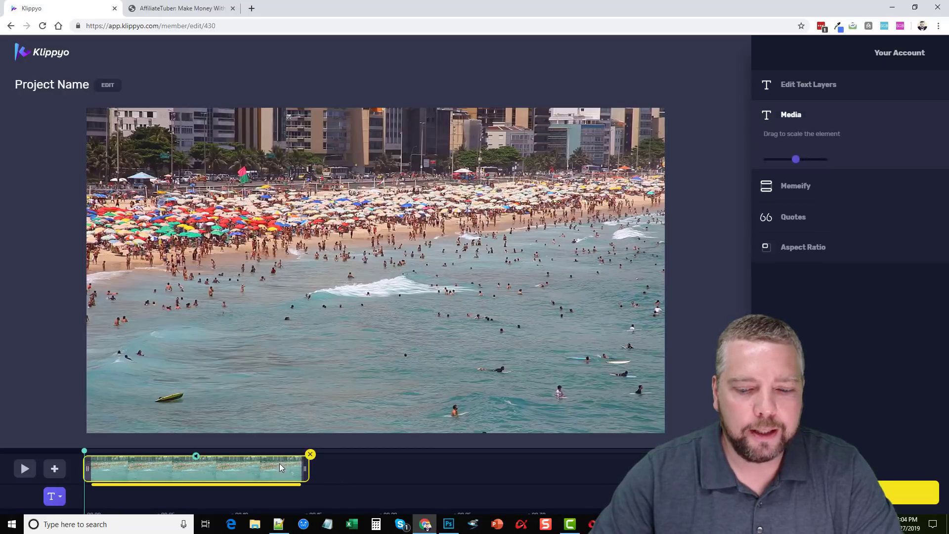
click(310, 453)
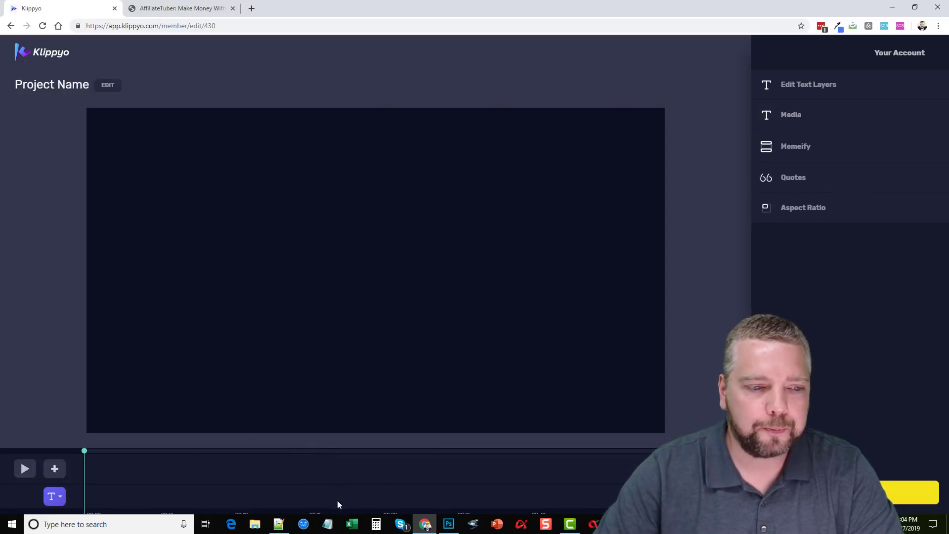
- Open the Add Media import window from the timeline's + menu
click(54, 468)
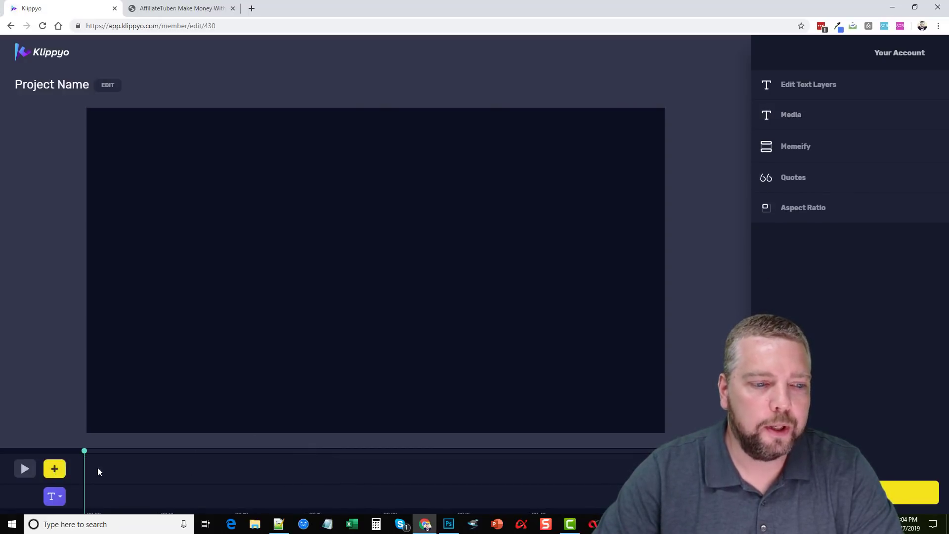
click(60, 469)
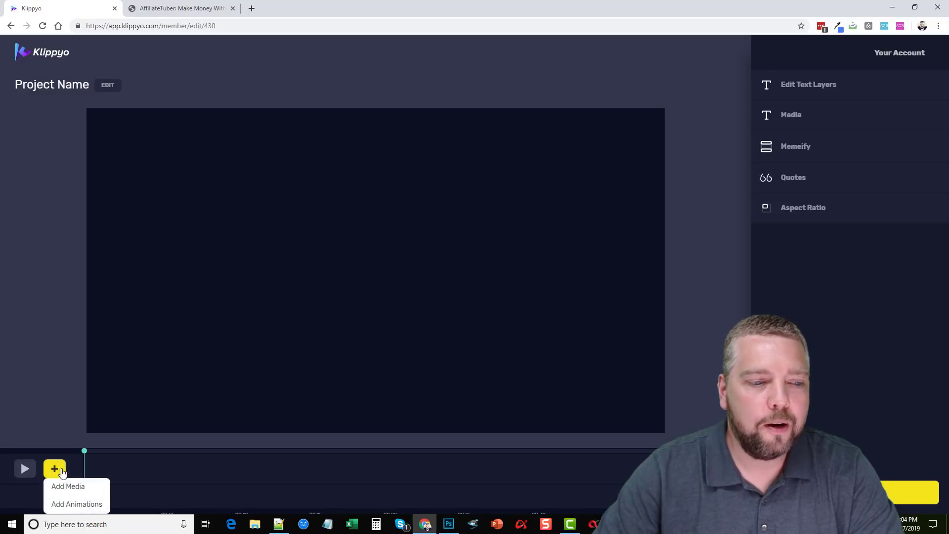
click(64, 487)
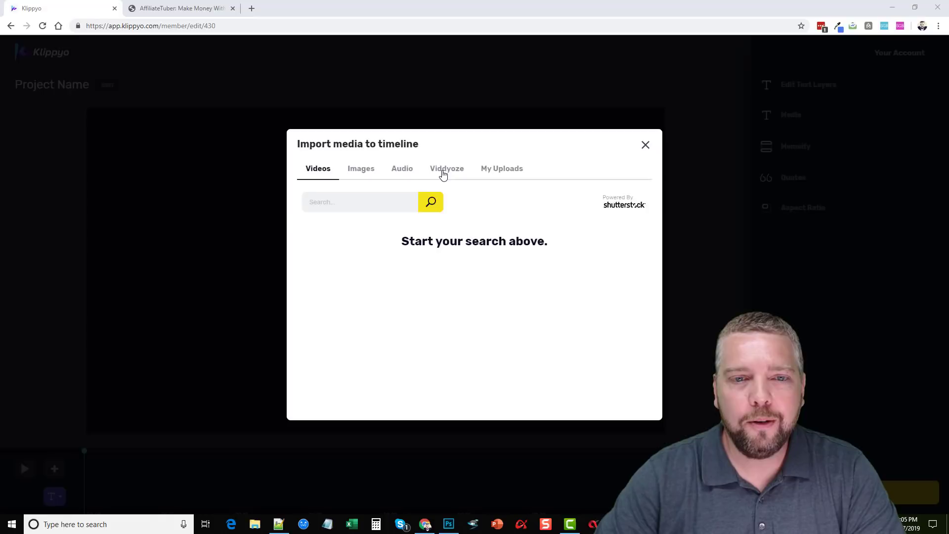
- Search the stock videos for 'beach'
click(445, 171)
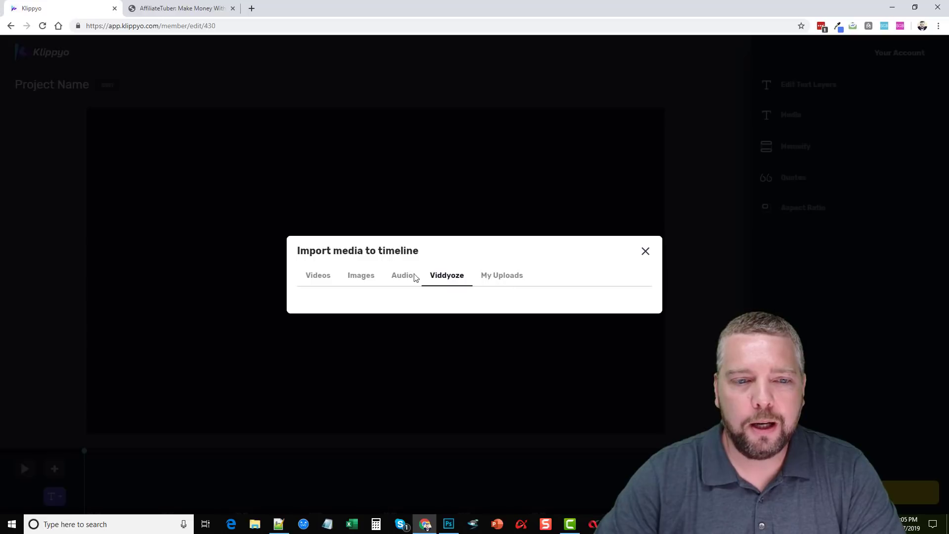
click(322, 278)
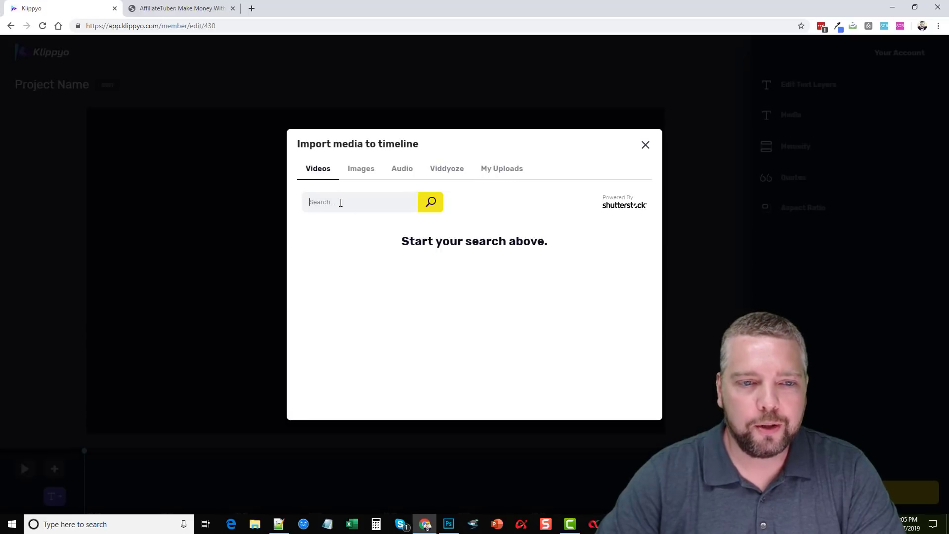
text(b)
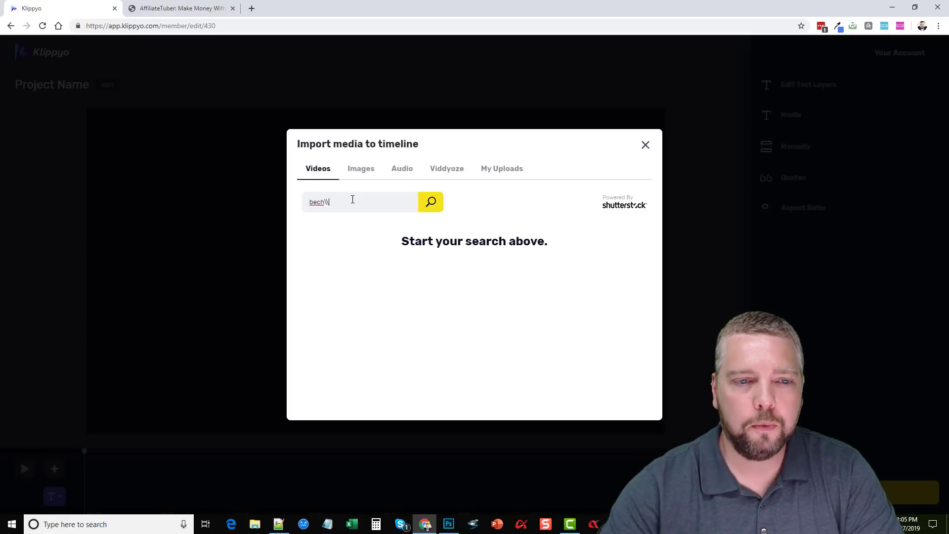
text(ech\\)
key(BackSpace)
key(BackSpace)
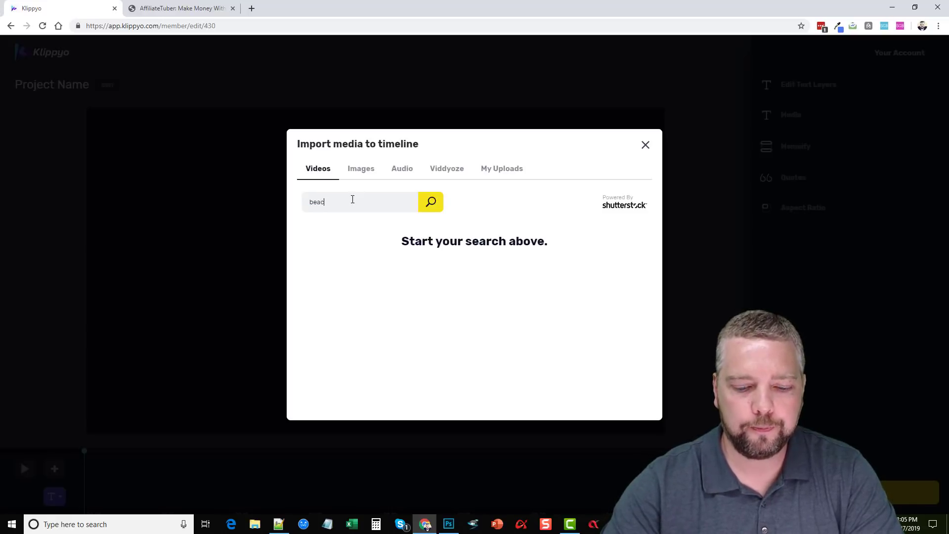
text(h)
click(432, 203)
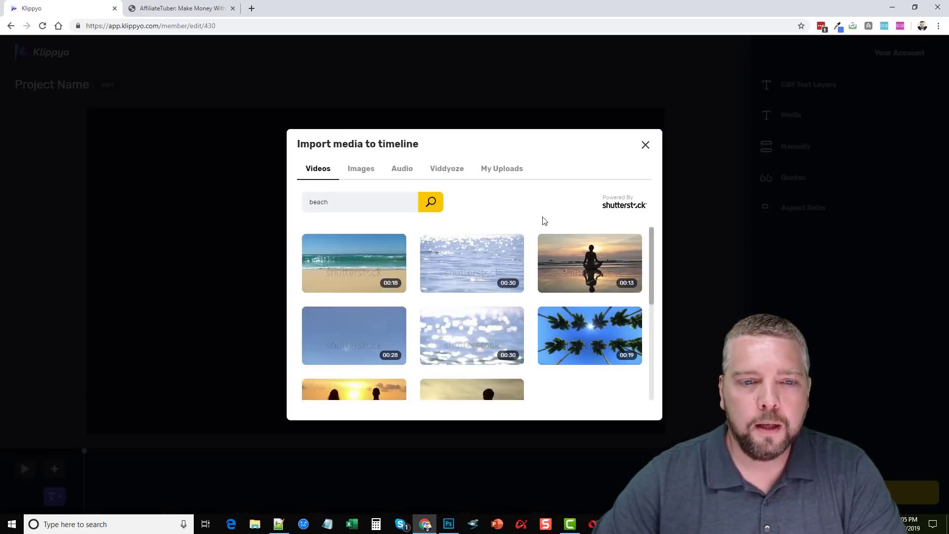
- Scroll the beach results and add the upward palm-tree clip to the timeline
scroll(514, 322, down, 1)
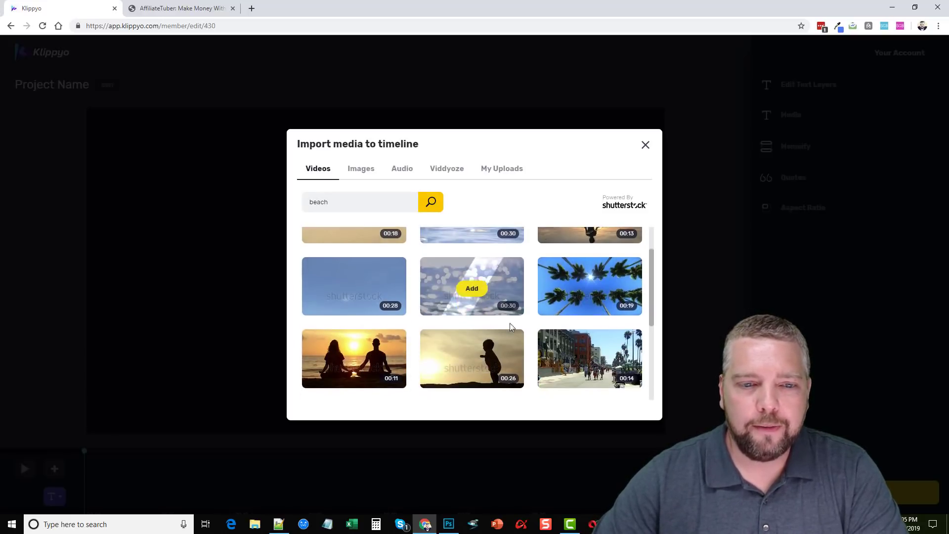
scroll(437, 308, down, 1)
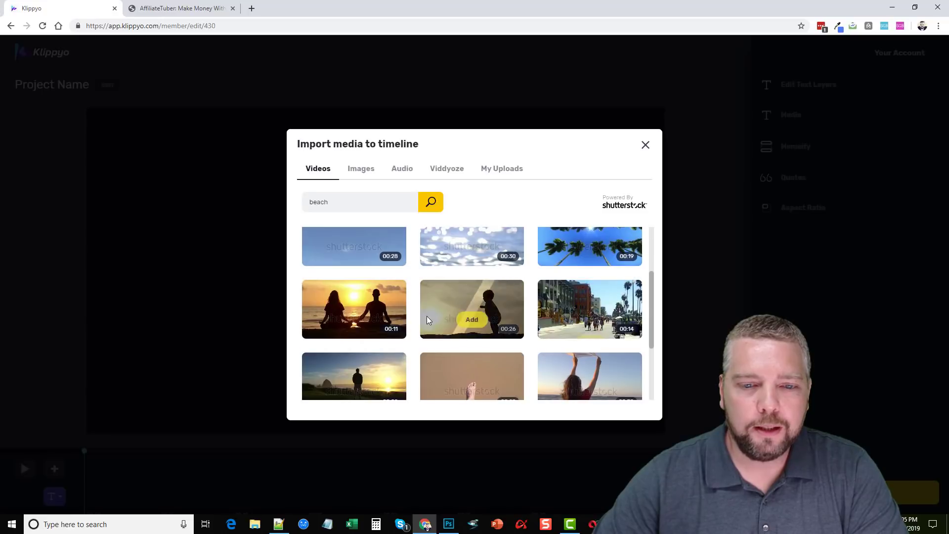
scroll(426, 316, down, 1)
scroll(405, 314, down, 1)
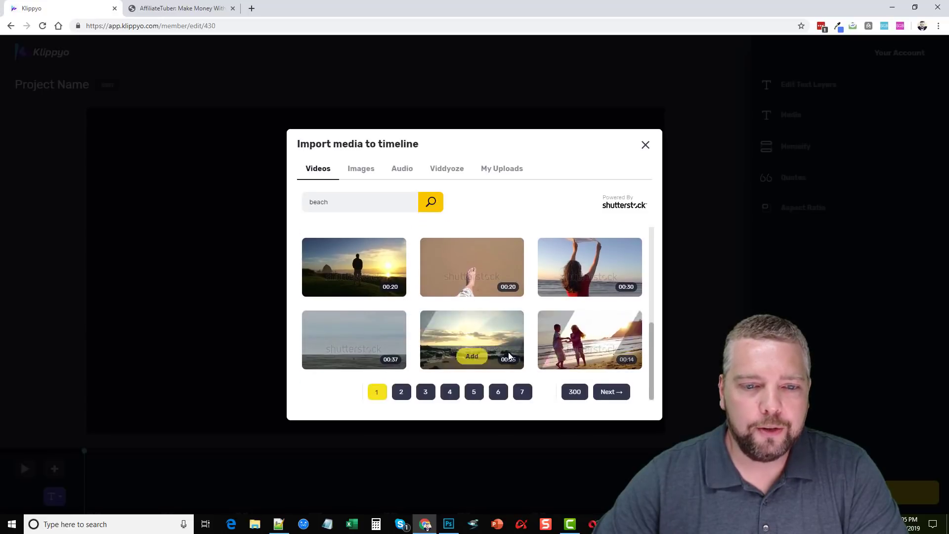
scroll(499, 351, up, 5)
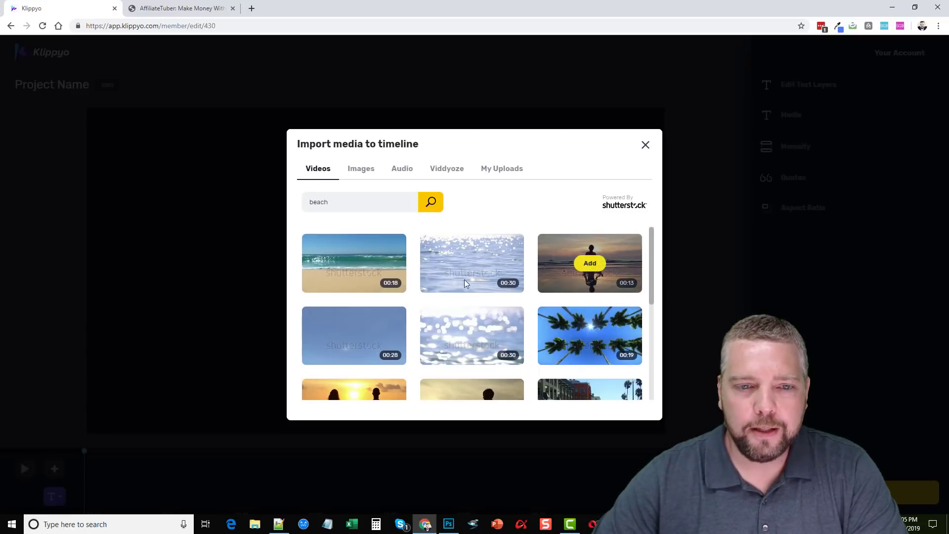
mouse_move(395, 285)
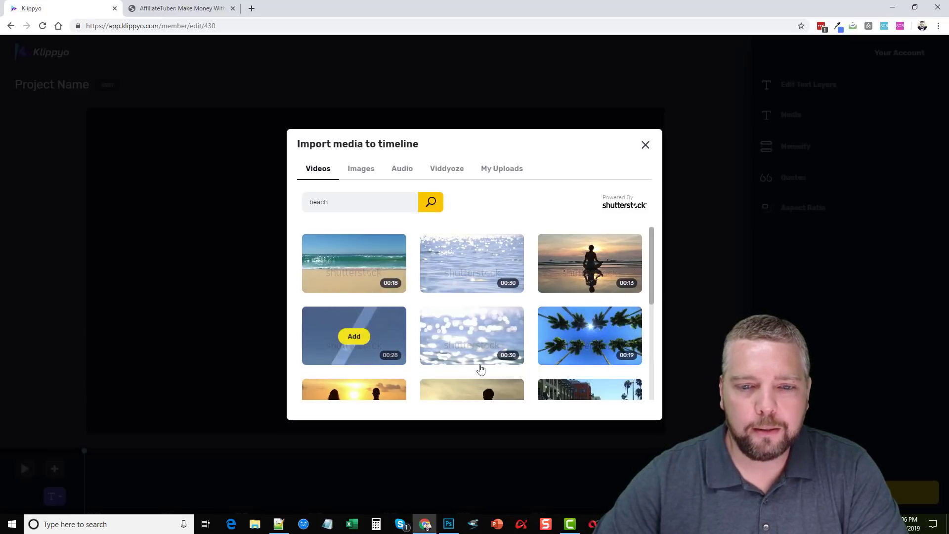
scroll(572, 345, down, 1)
scroll(571, 344, down, 2)
scroll(567, 342, up, 3)
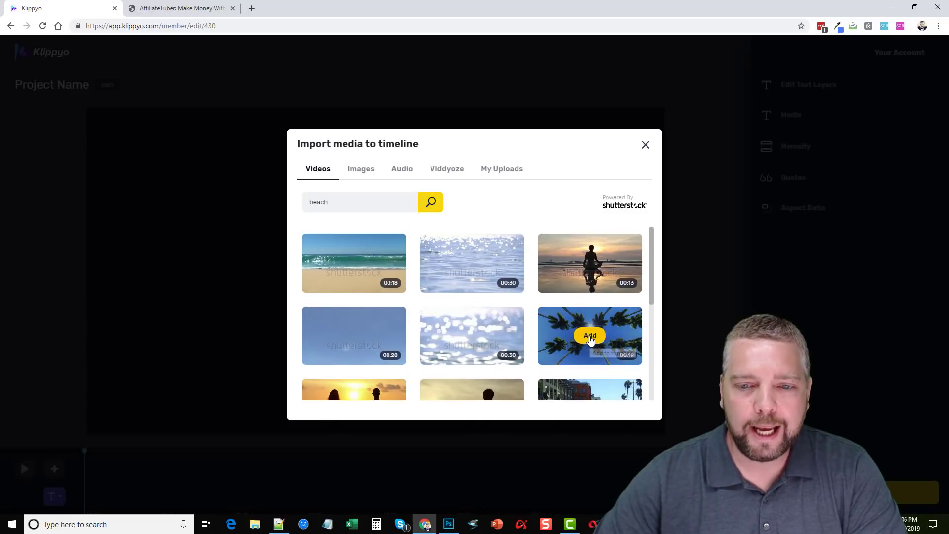
click(590, 337)
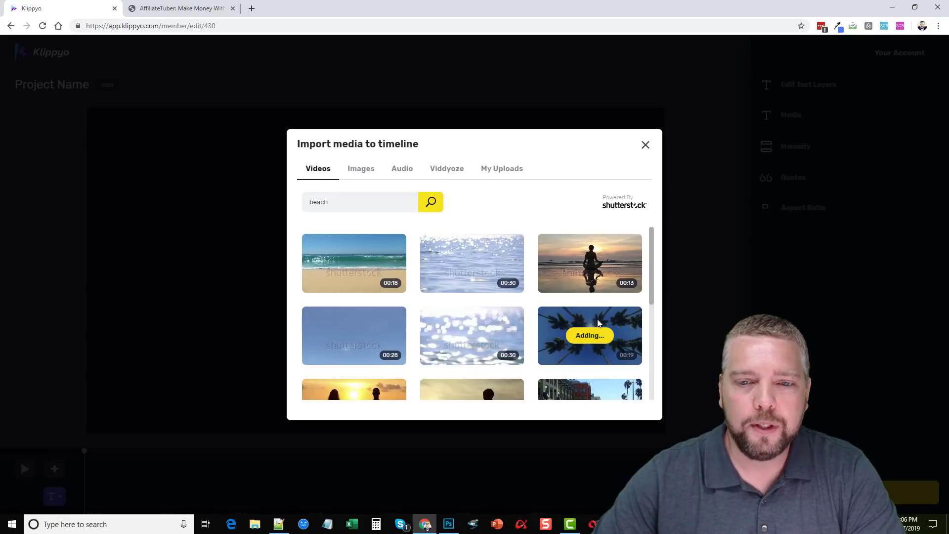
- Select the palm-tree clip on the timeline and play, then pause, its preview
click(588, 316)
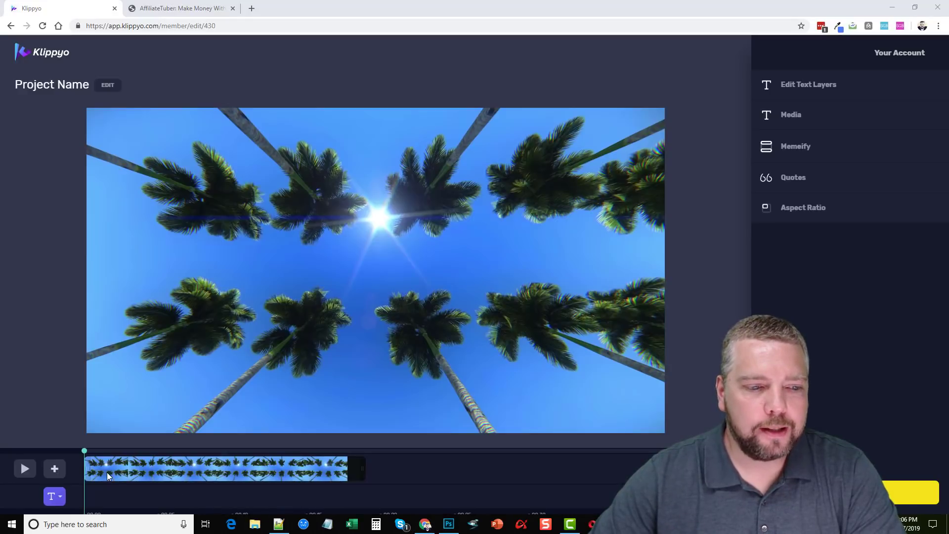
click(261, 471)
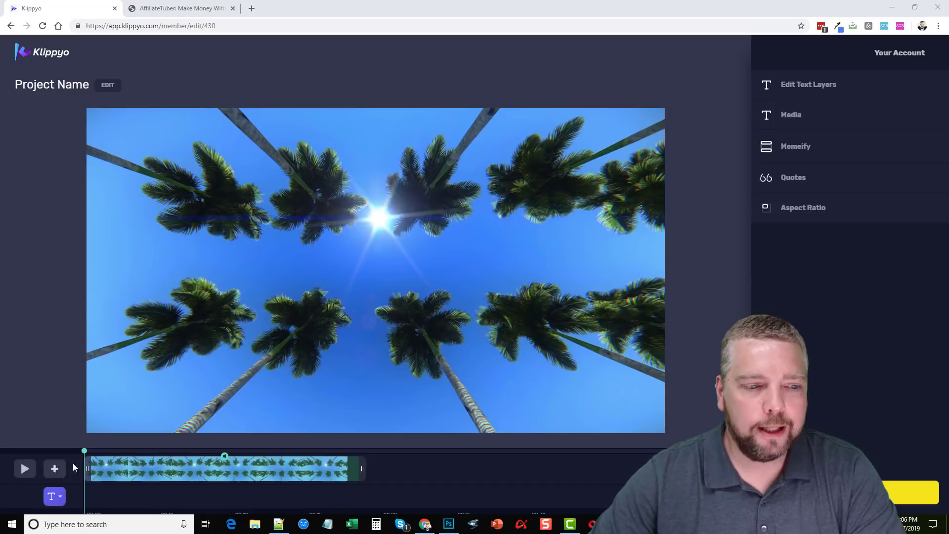
click(24, 469)
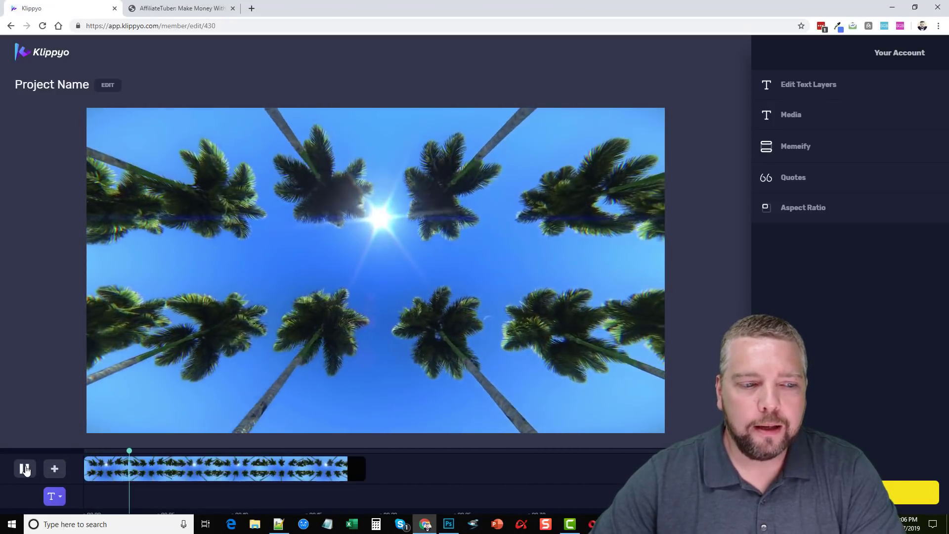
click(25, 468)
- Trim the palm-tree clip to a shorter length on the timeline
click(99, 466)
drag(101, 466, 143, 464)
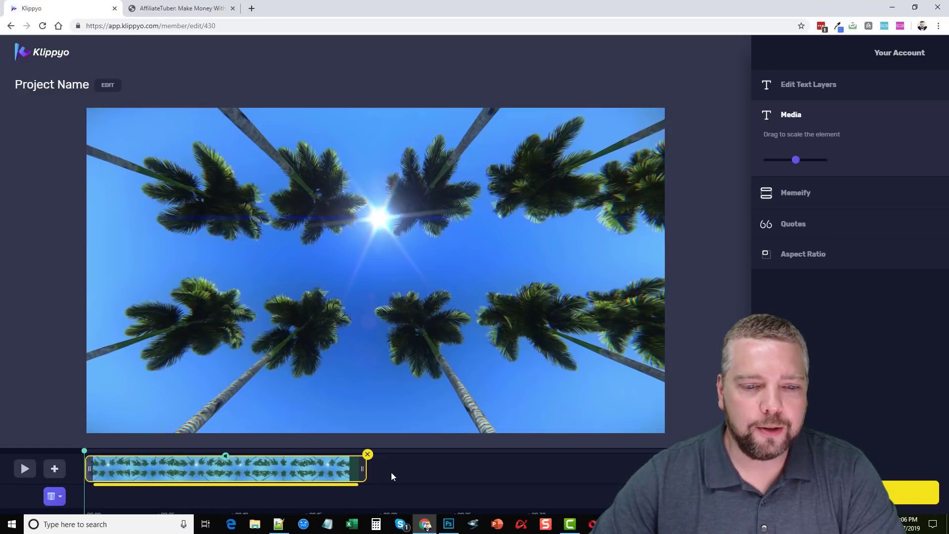
drag(362, 471, 265, 471)
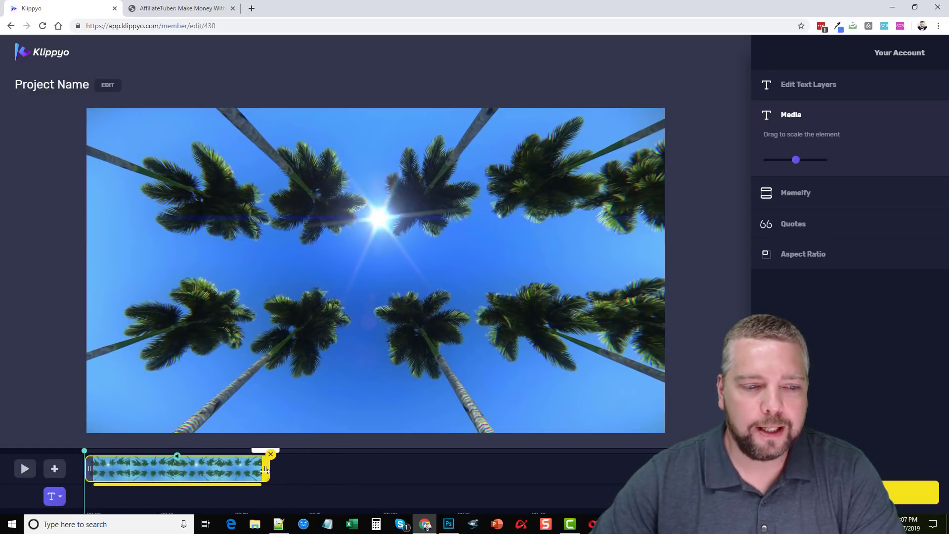
- Open the Add Media import window and close it without adding anything
click(56, 469)
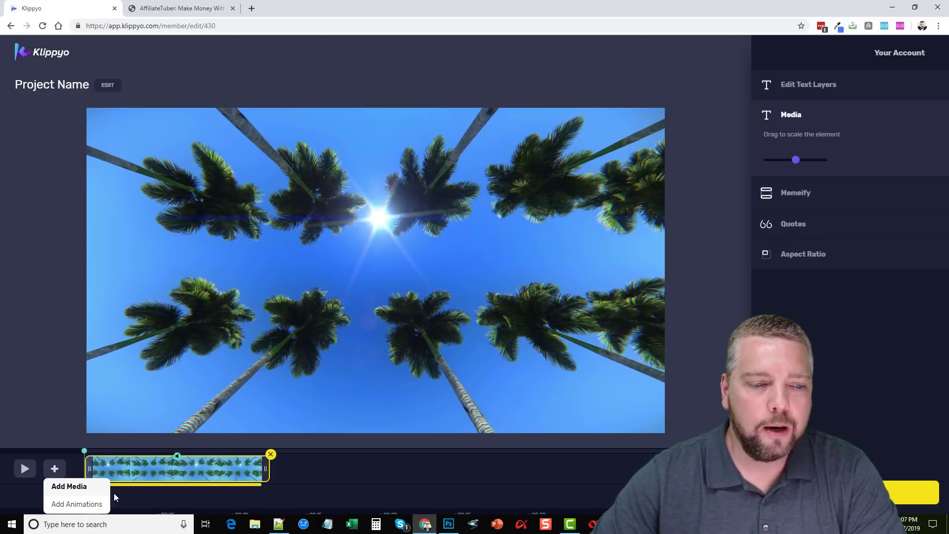
click(69, 487)
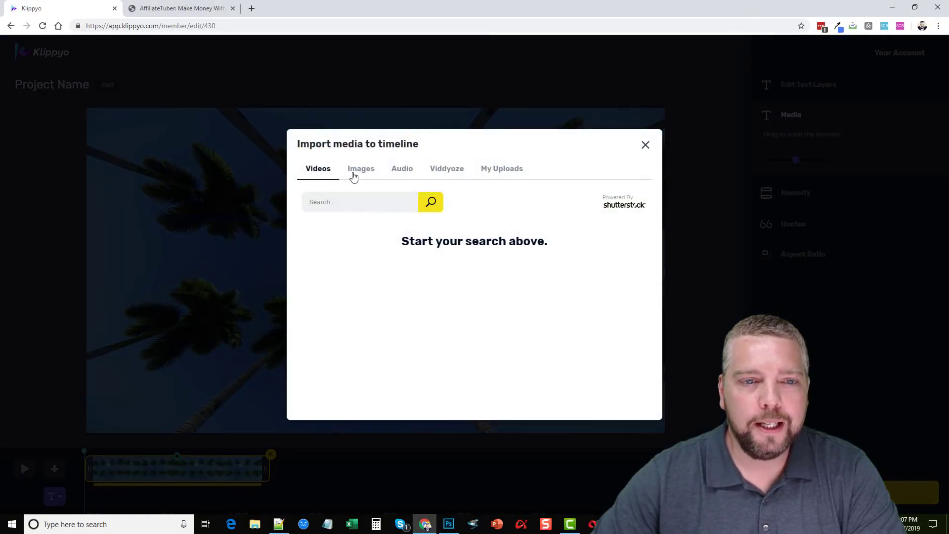
click(646, 145)
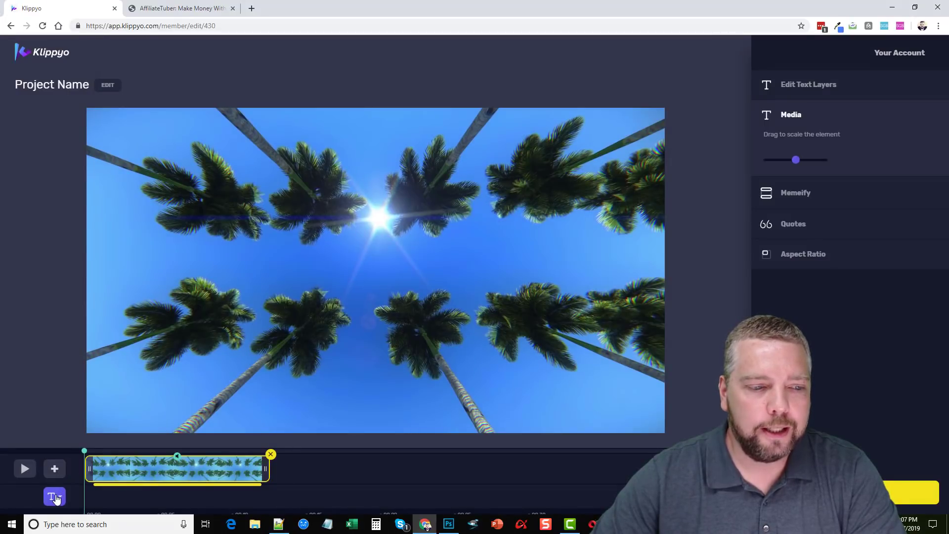
mouse_move(54, 475)
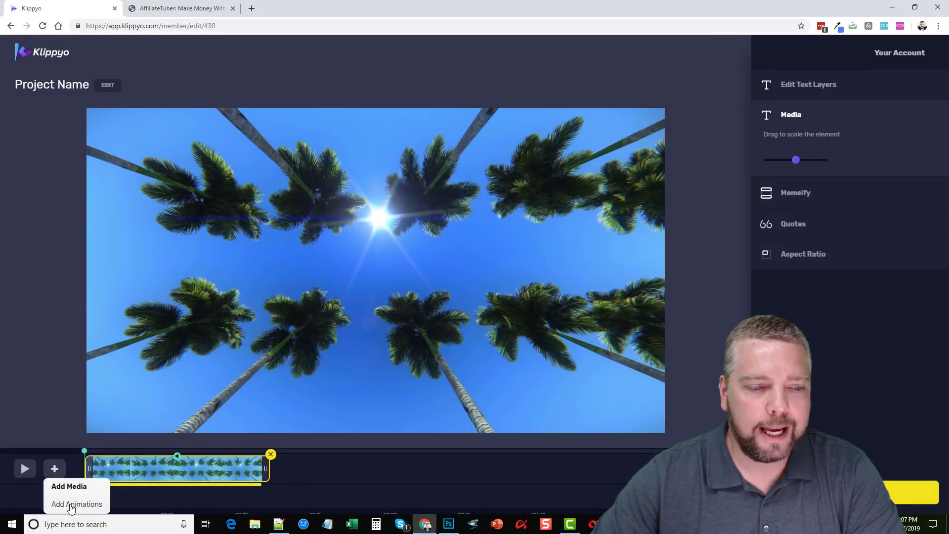
click(69, 501)
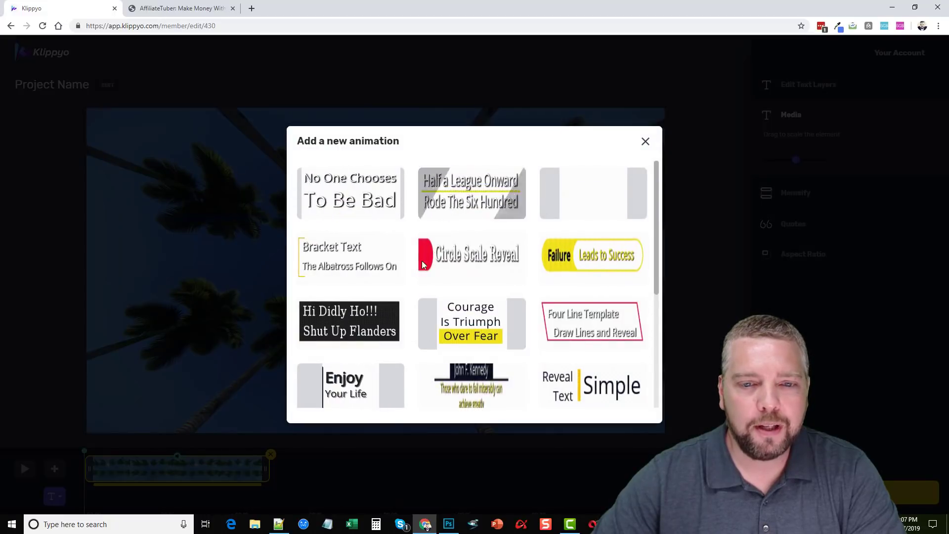
scroll(446, 301, down, 5)
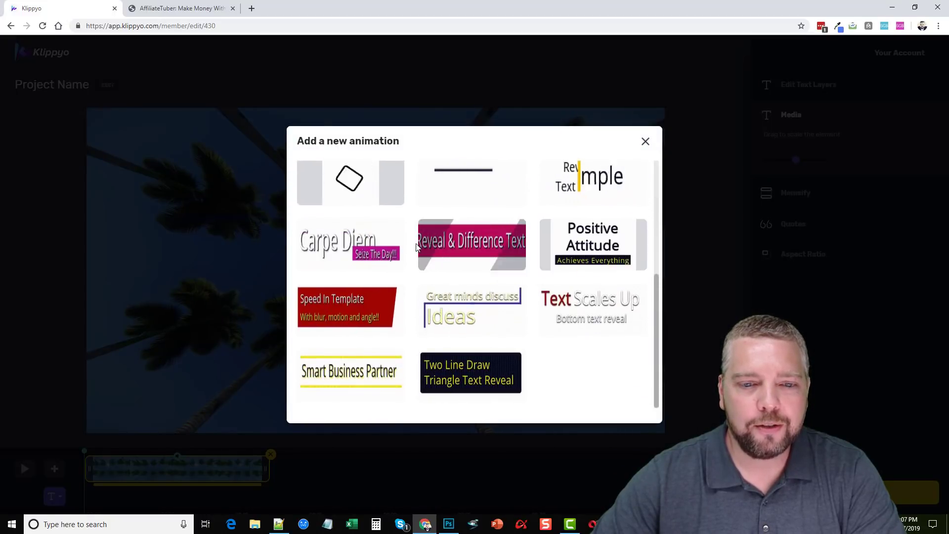
scroll(469, 356, up, 6)
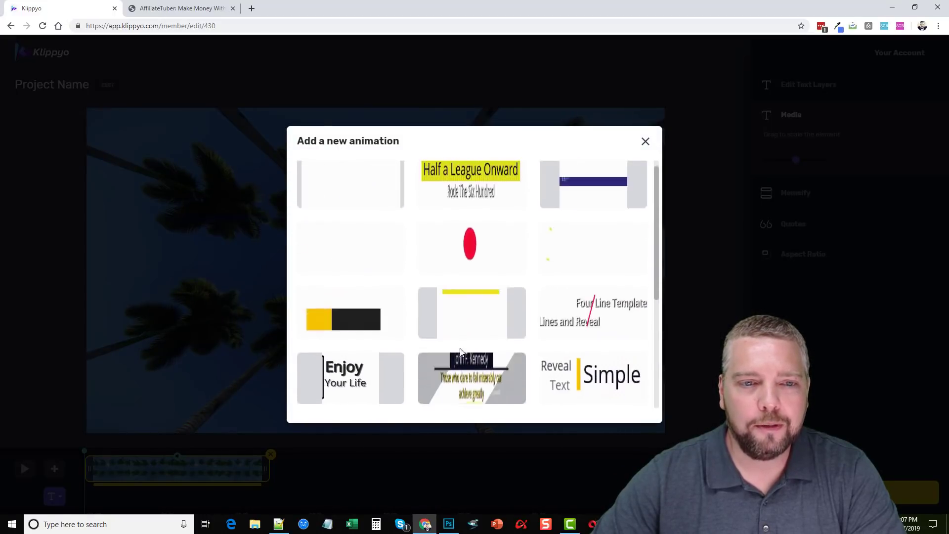
click(646, 142)
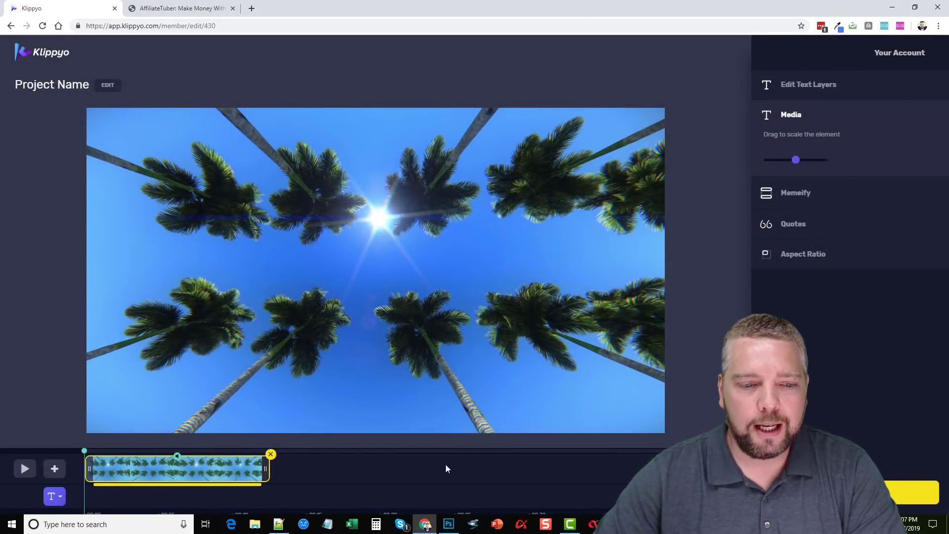
drag(227, 478, 173, 470)
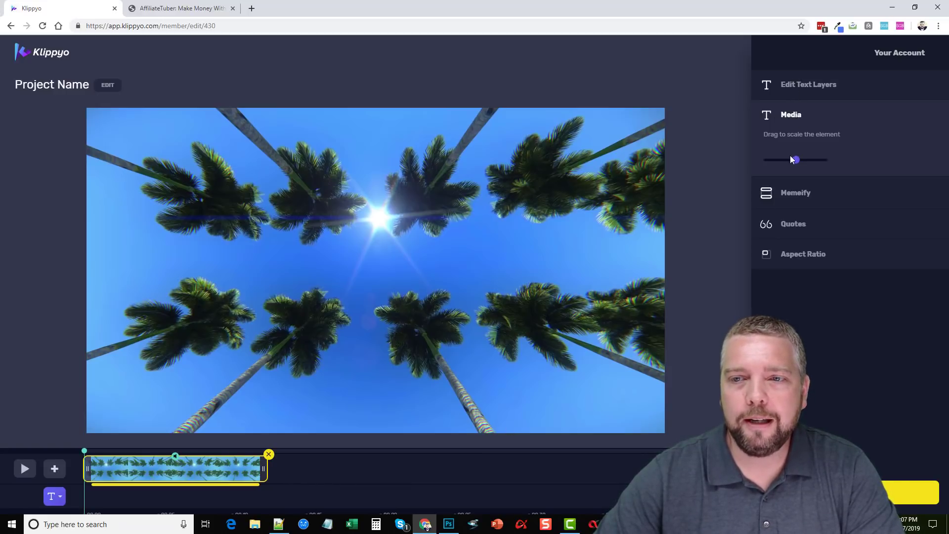
- Browse the square, vertical and landscape presets and apply a Facebook Ad canvas size
click(802, 253)
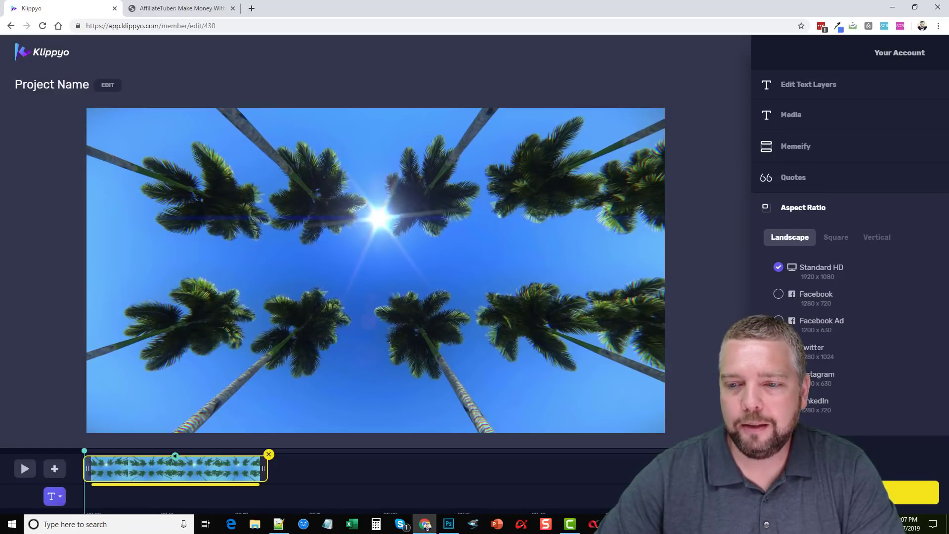
click(837, 242)
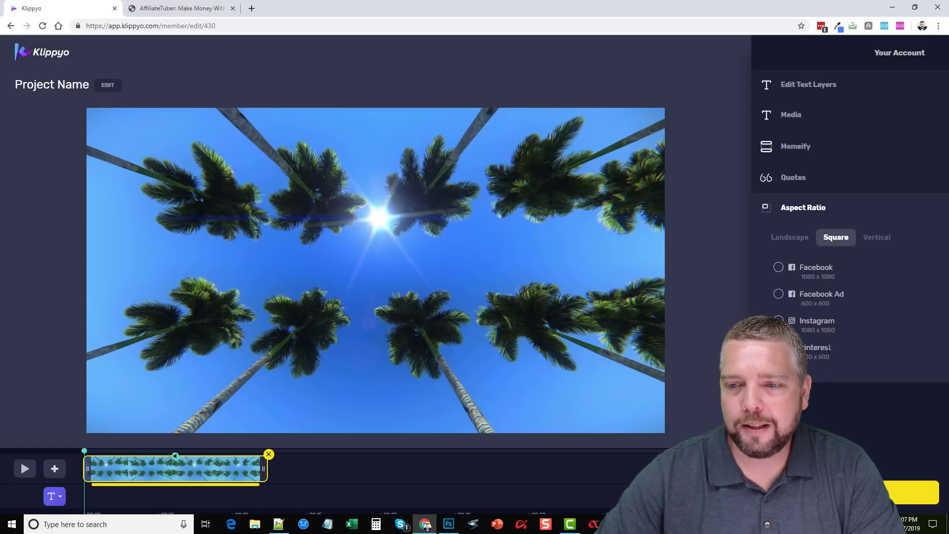
click(877, 238)
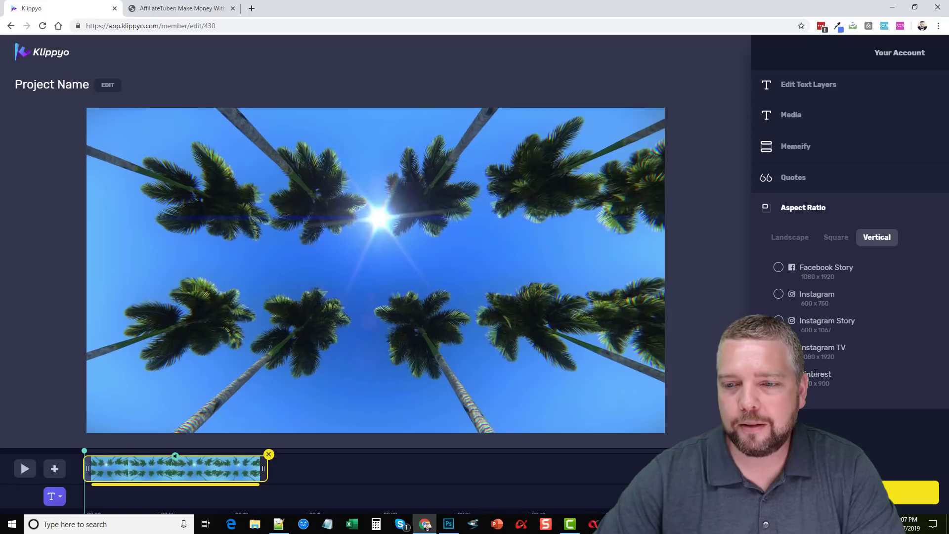
click(835, 239)
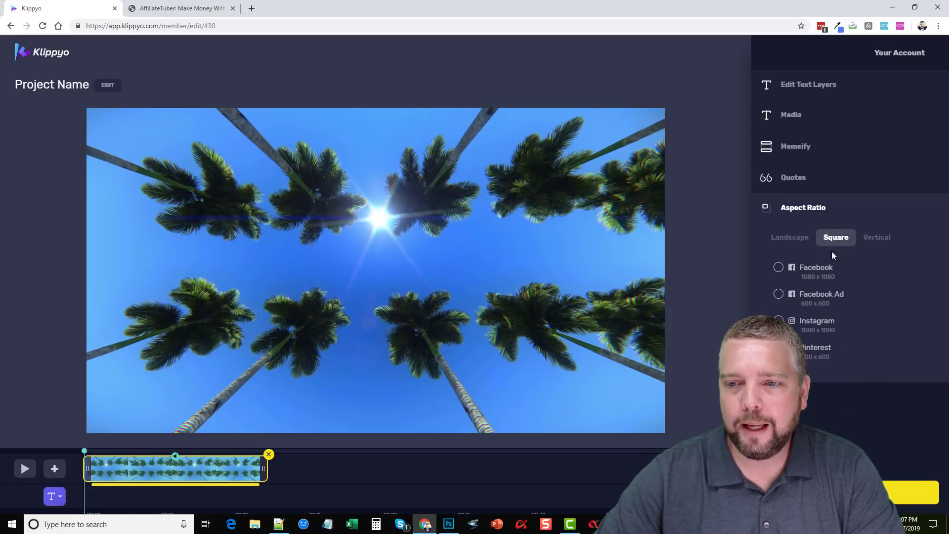
click(777, 241)
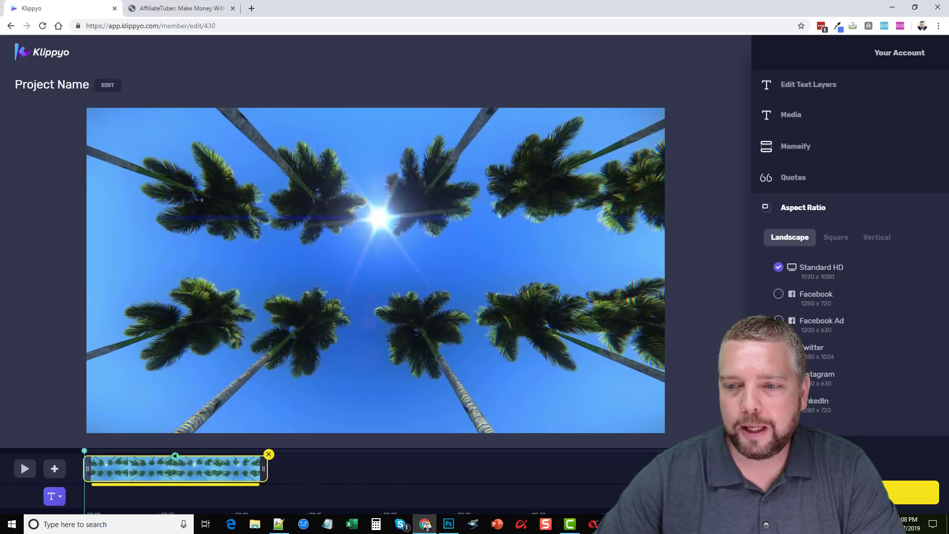
click(817, 321)
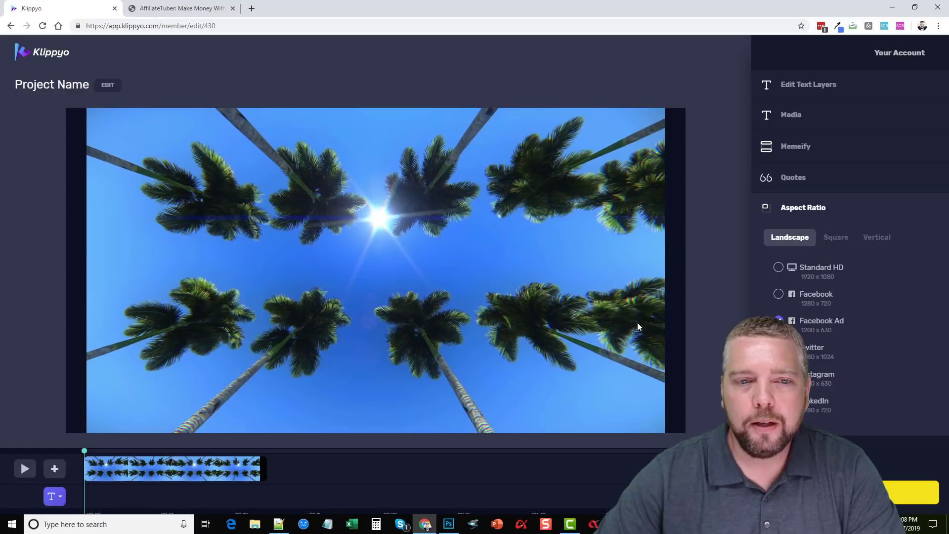
- Drag the footage to fill the frame and set the square 600 x 600 canvas
drag(640, 338, 684, 420)
drag(742, 272, 627, 331)
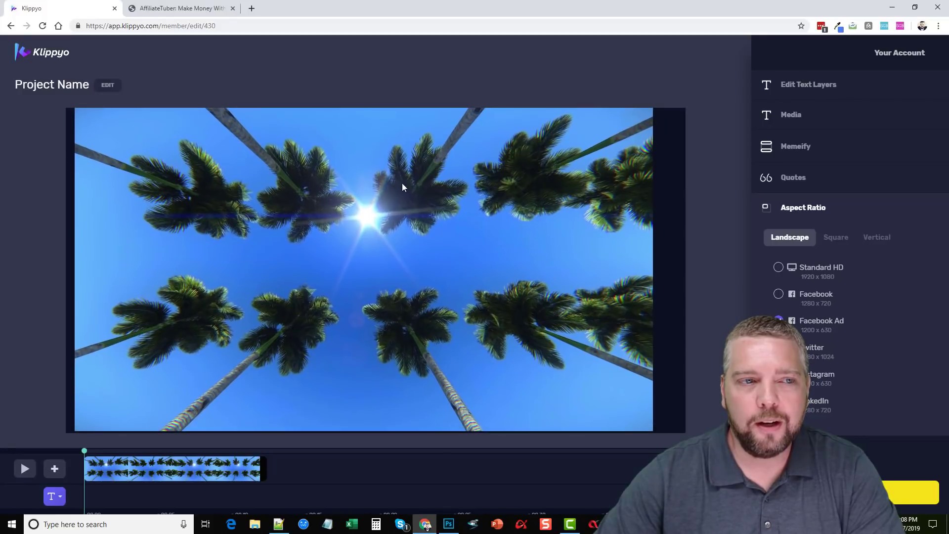
drag(402, 183, 461, 247)
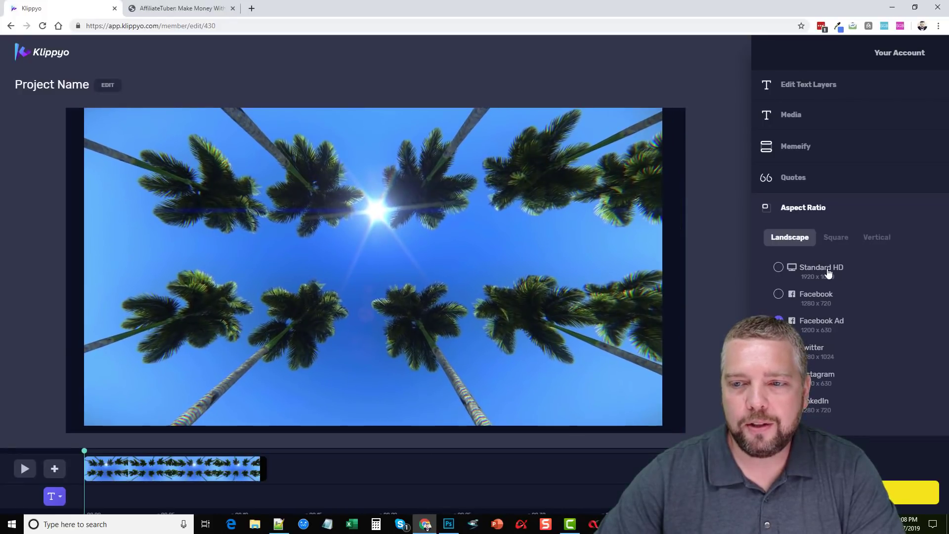
click(835, 239)
click(779, 295)
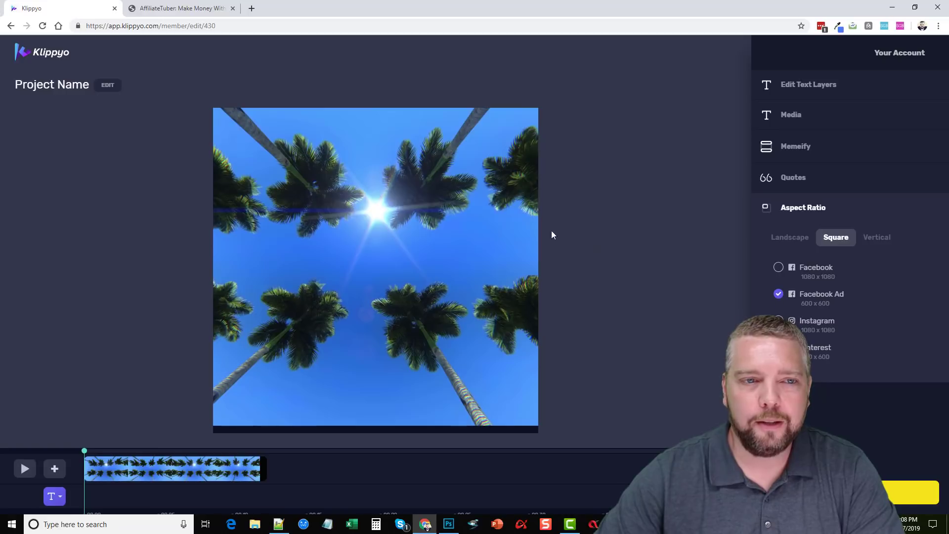
mouse_move(357, 238)
mouse_down()
mouse_move(512, 240)
mouse_move(366, 233)
mouse_move(362, 244)
mouse_up()
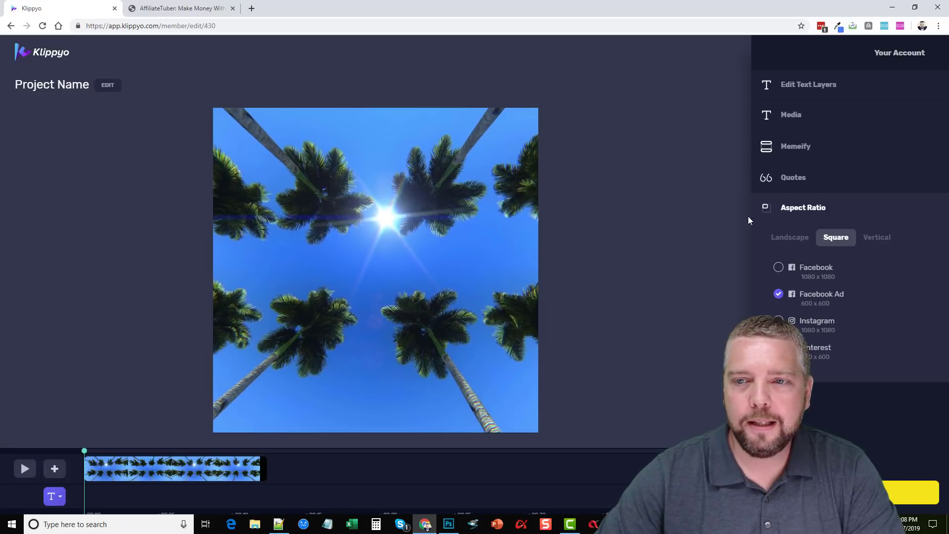
click(806, 182)
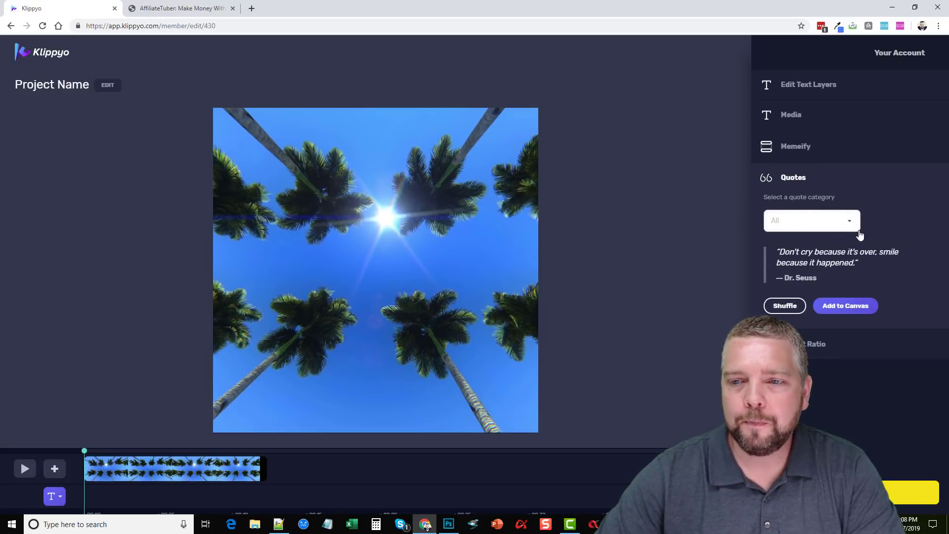
click(850, 220)
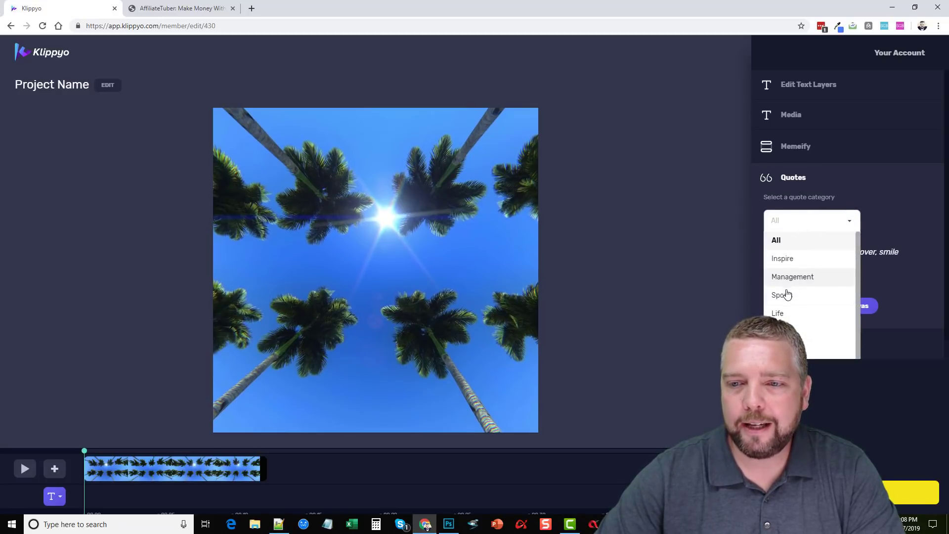
click(784, 294)
click(814, 226)
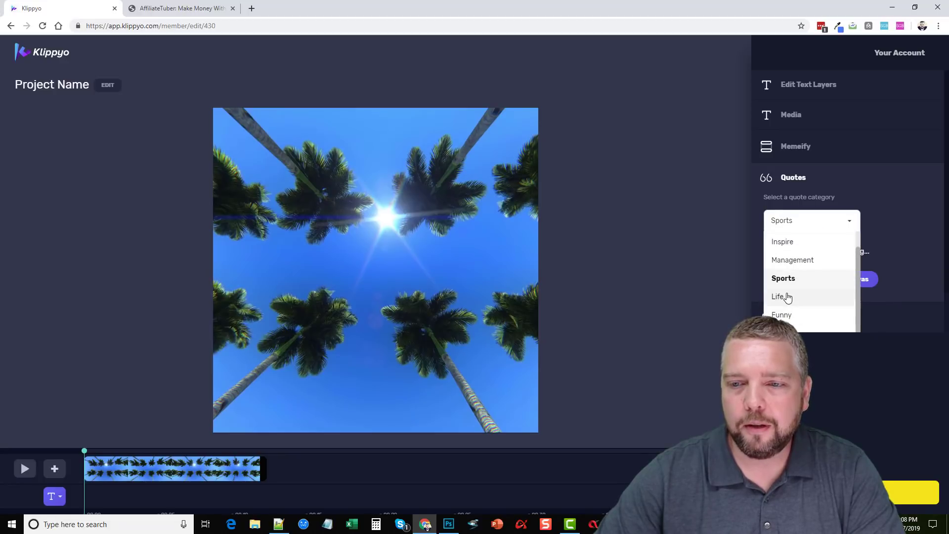
click(784, 296)
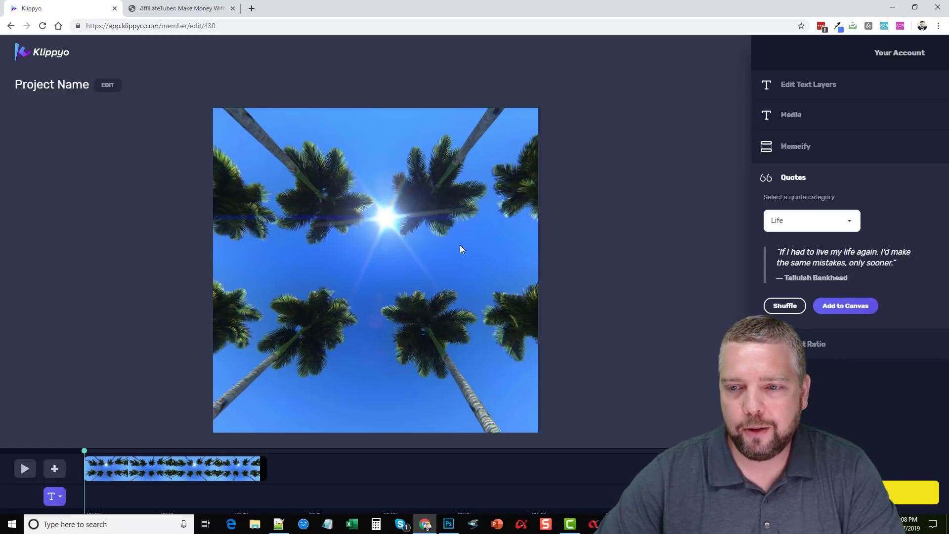
click(785, 306)
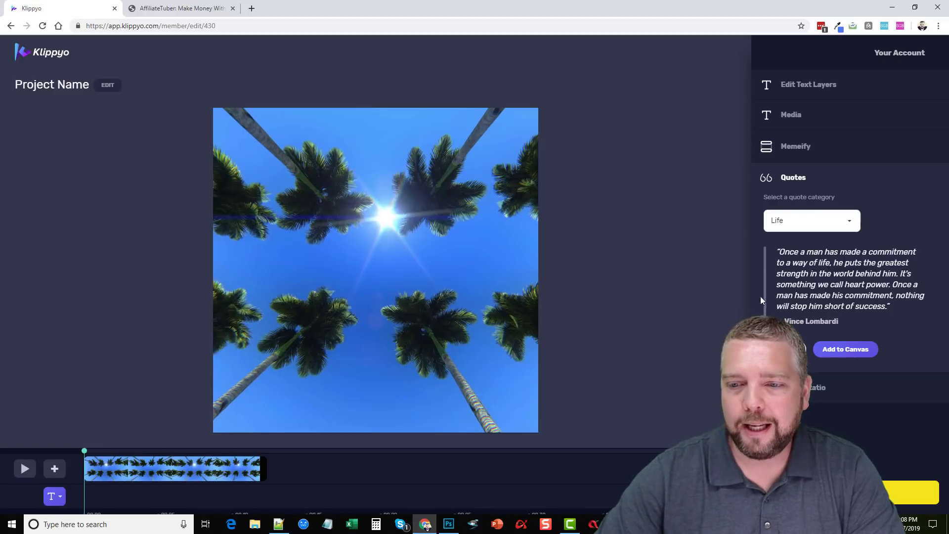
- Close the quote options and open Memeify with the top-and-bottom bar layout and caption fields
click(793, 179)
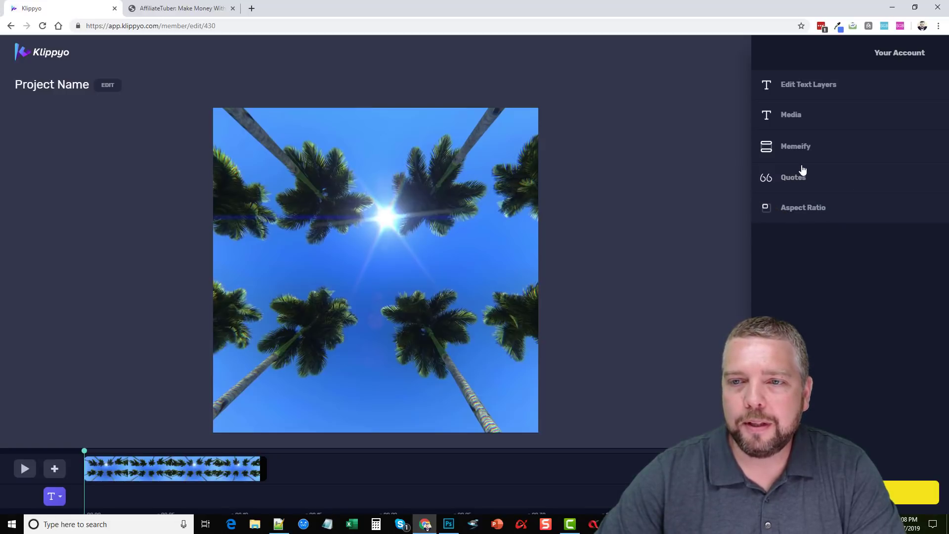
click(797, 150)
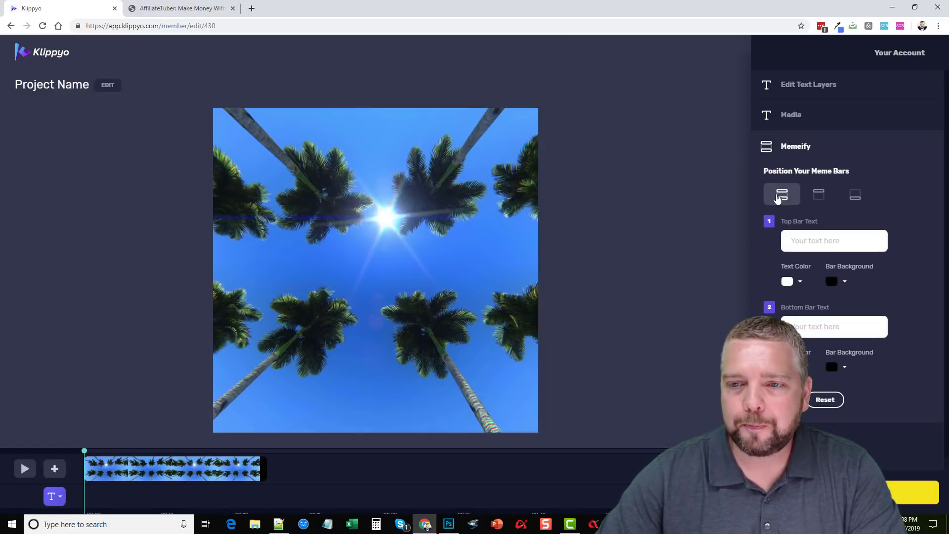
click(781, 196)
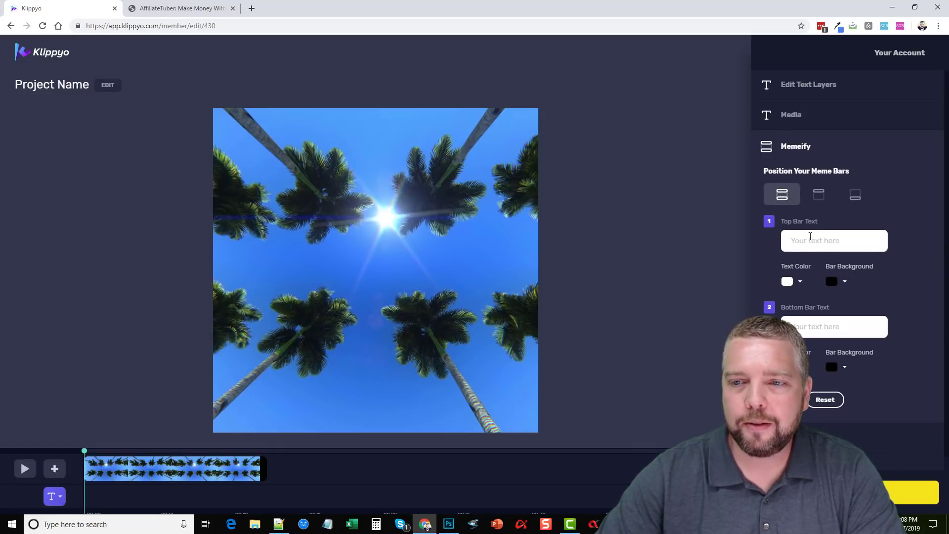
click(821, 199)
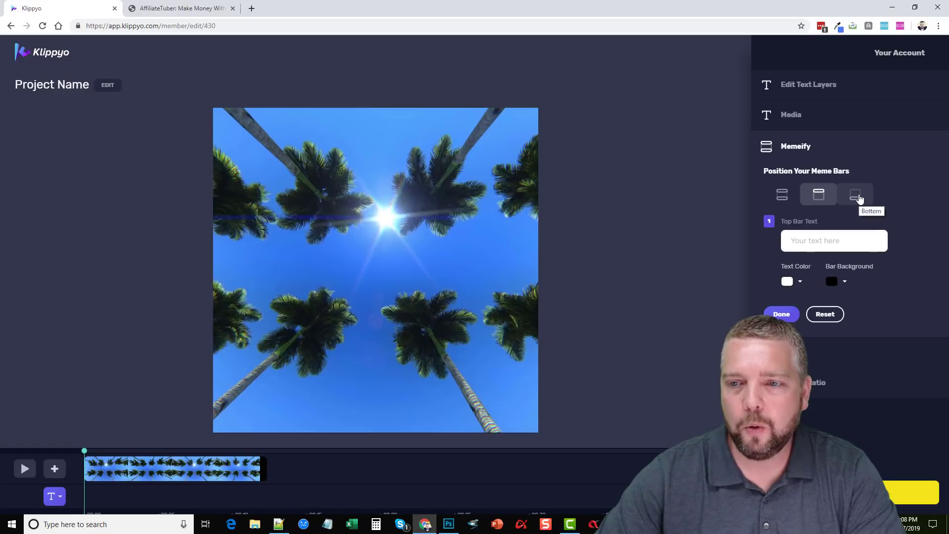
click(859, 198)
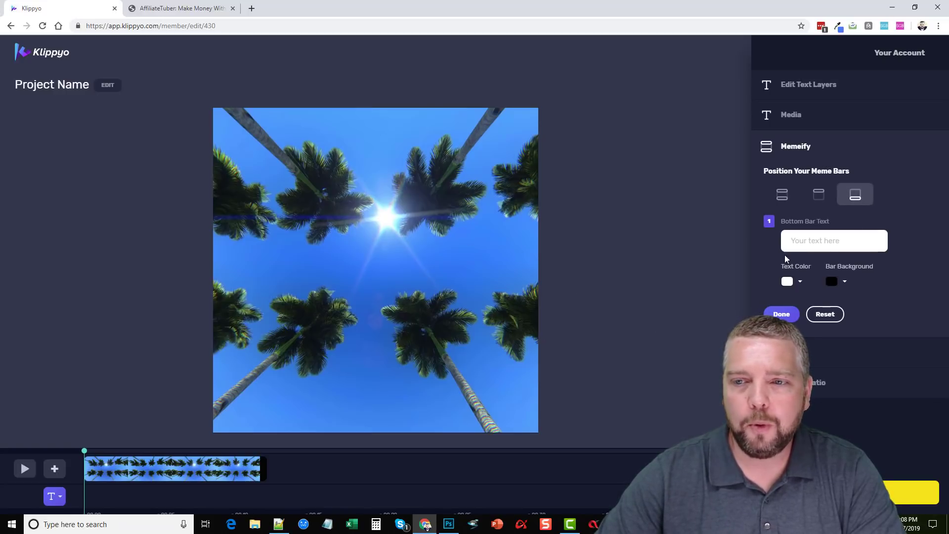
click(785, 198)
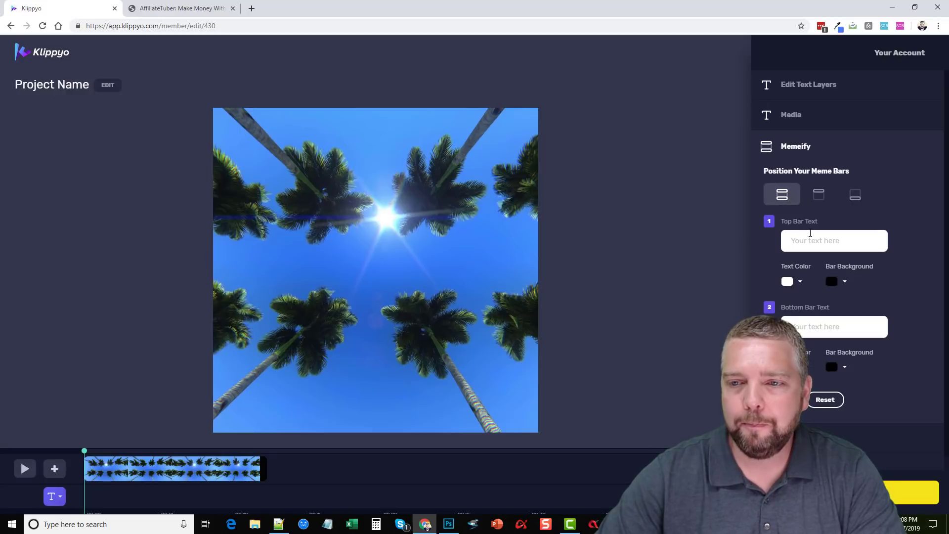
click(807, 240)
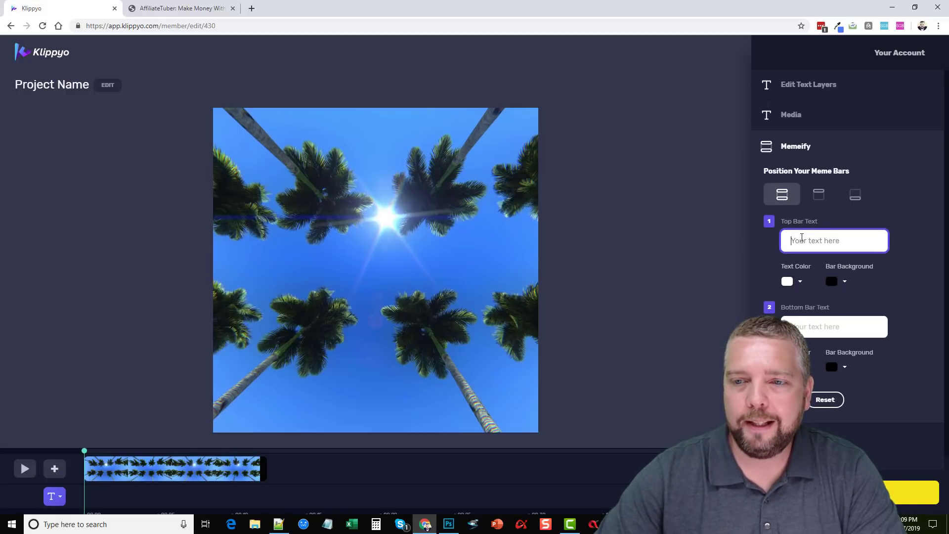
click(828, 330)
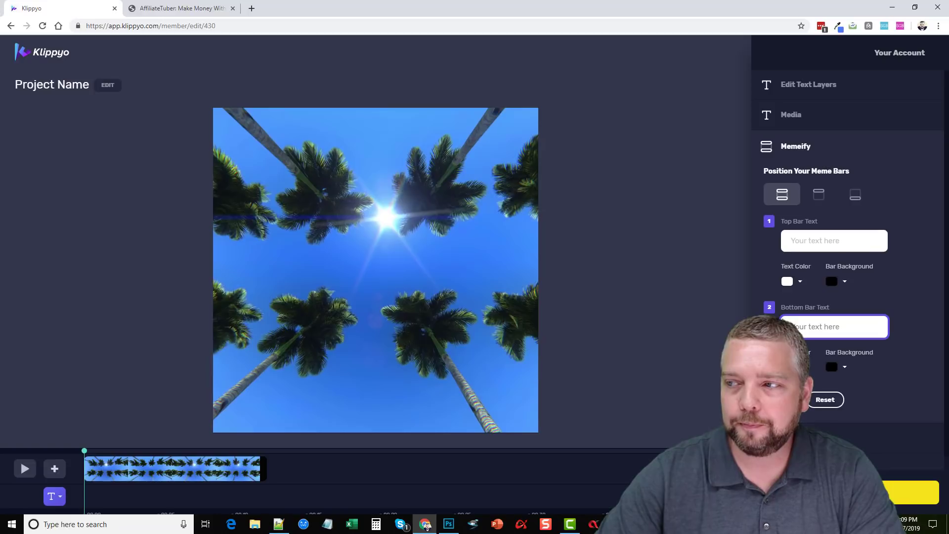
click(425, 525)
- Caption the top bar 'Beach Time?' and the bottom bar 'Get Ready!', then play the preview
click(803, 234)
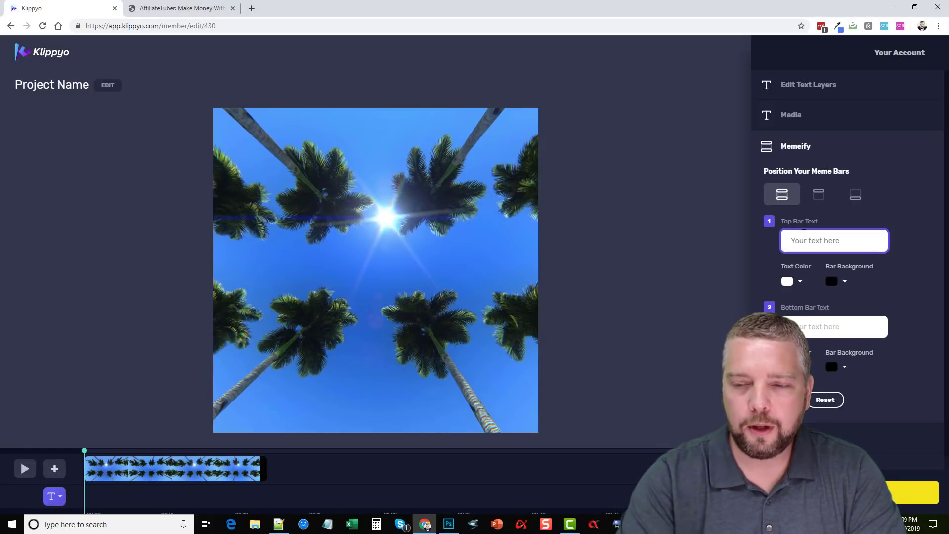
text(B)
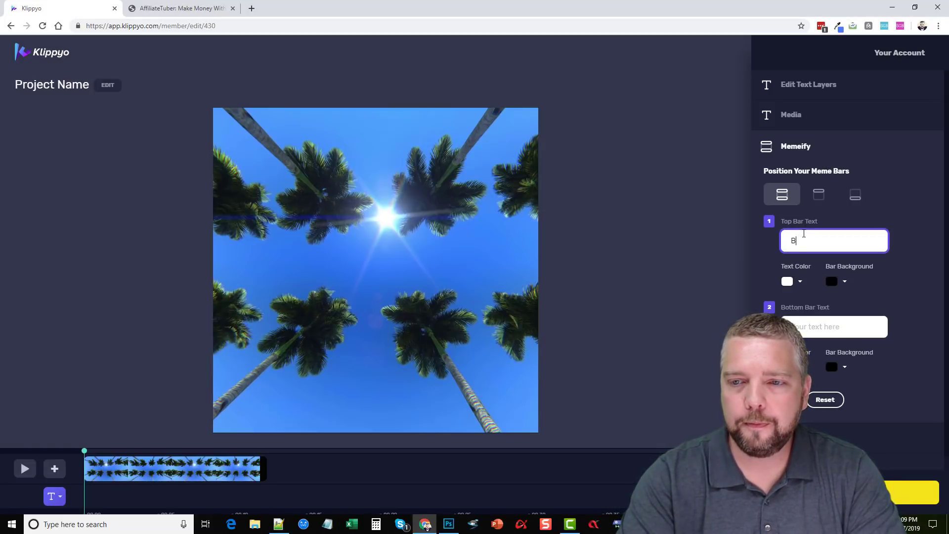
text(e?)
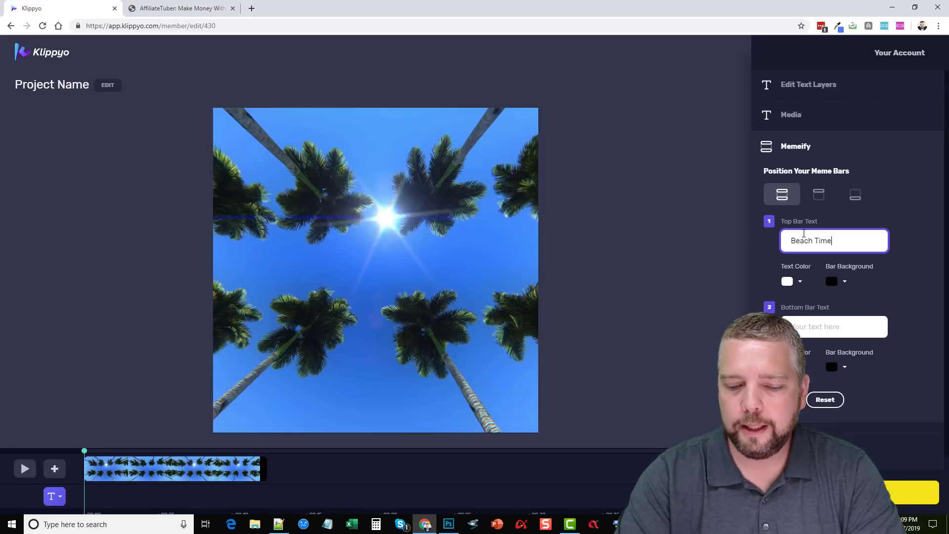
click(856, 323)
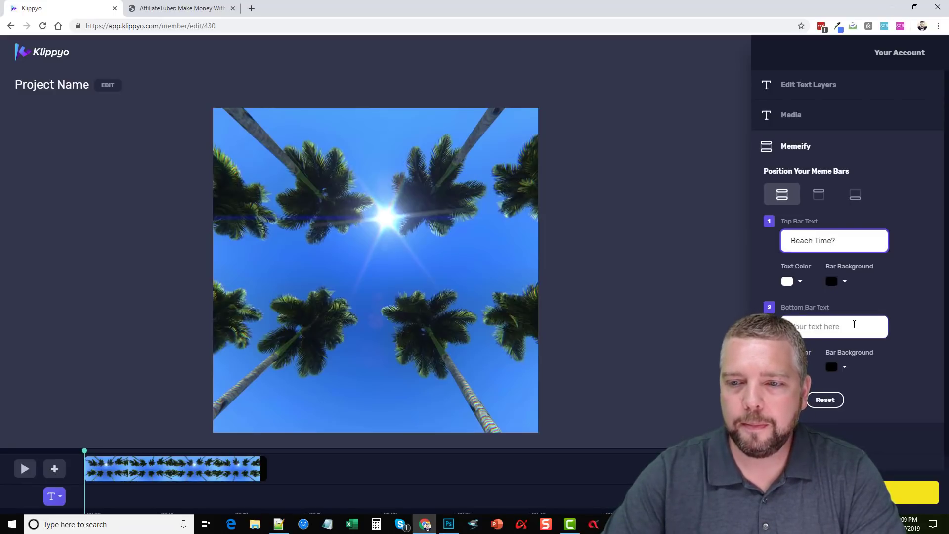
text(Y)
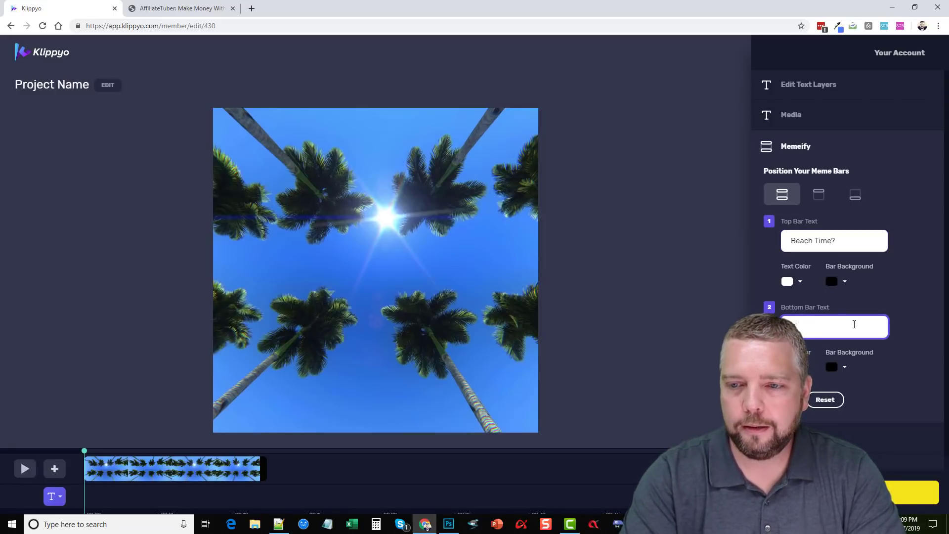
text(et Ready!)
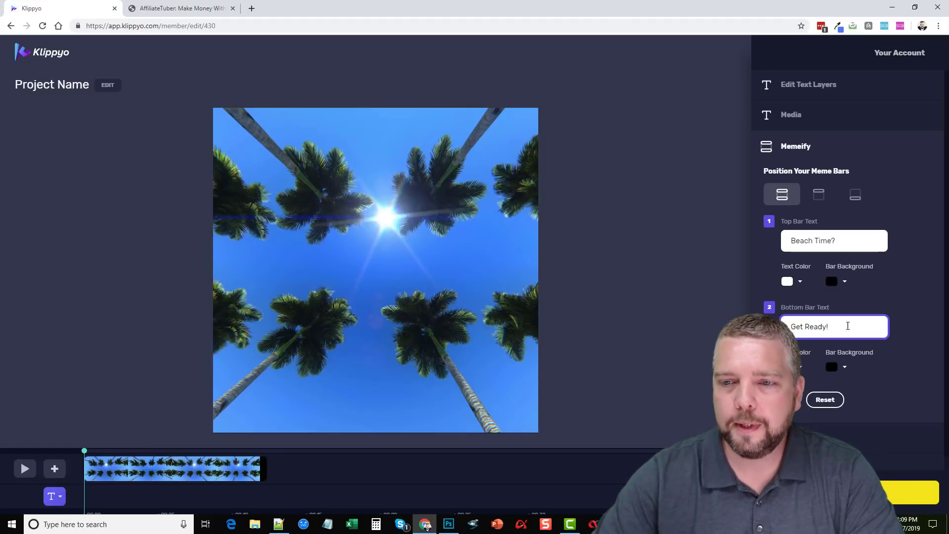
click(680, 307)
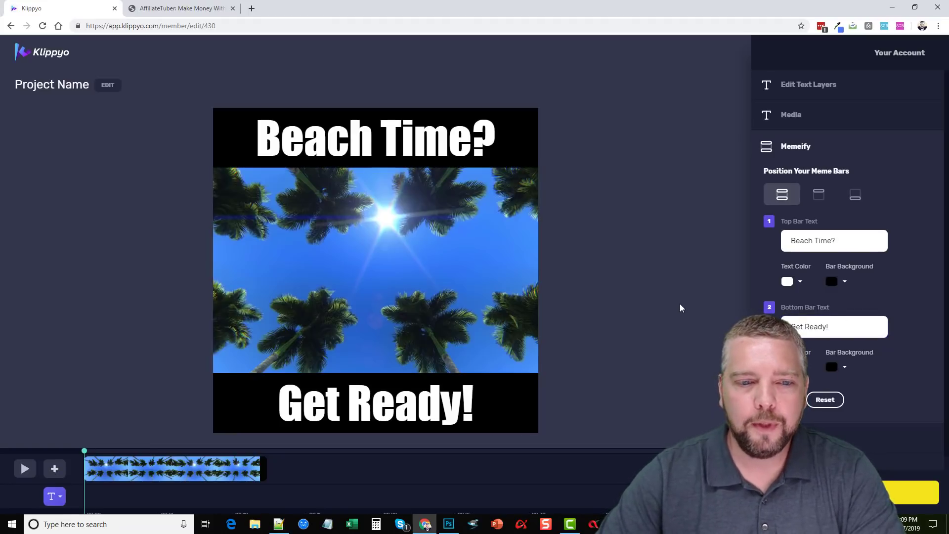
click(25, 469)
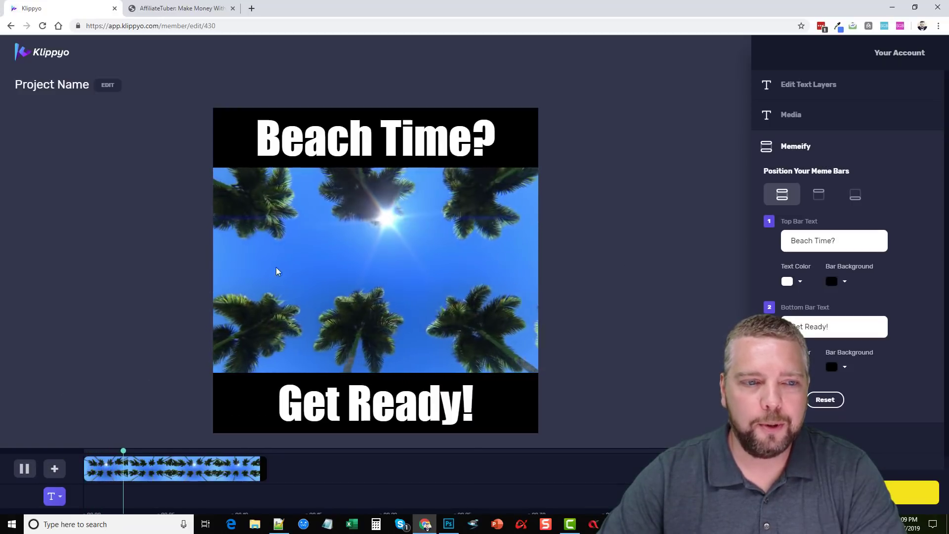
- Stop playback and set the top bar background to yellow #ffe700
click(401, 296)
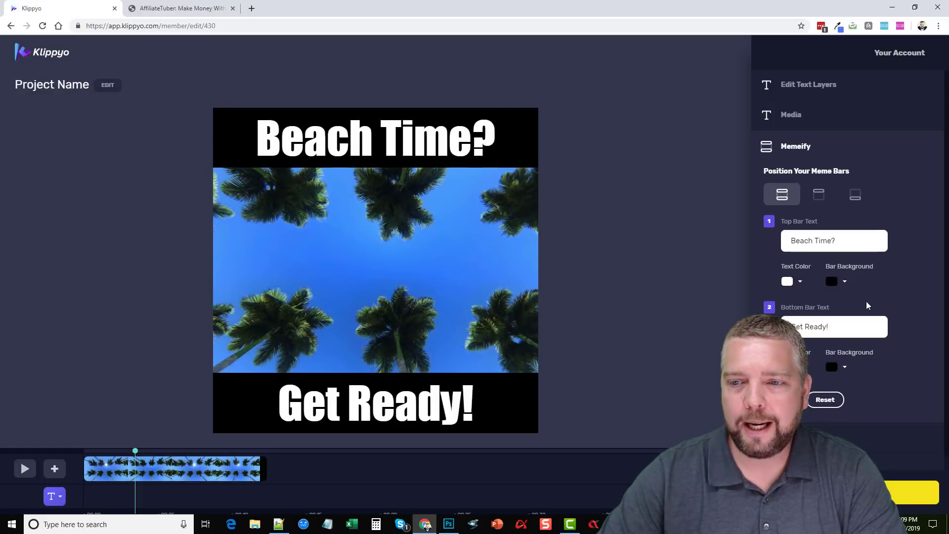
click(844, 283)
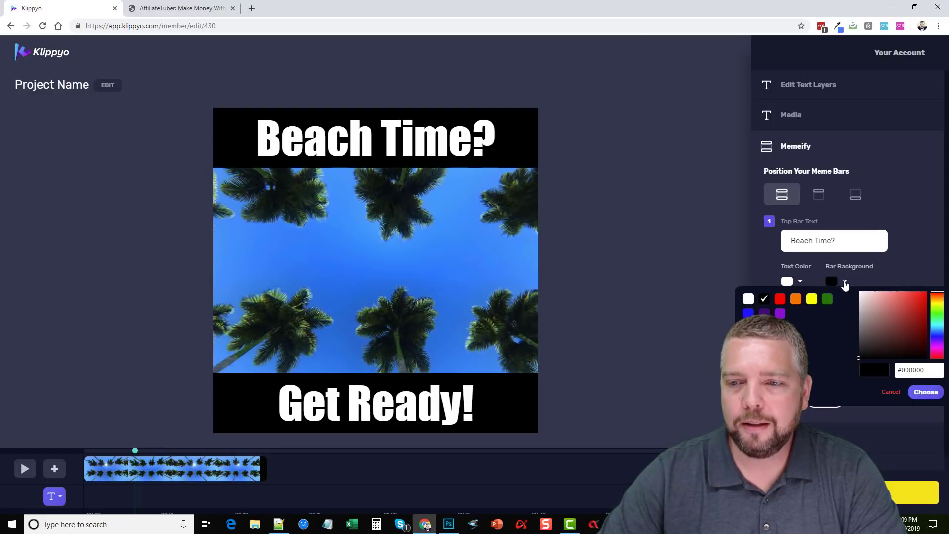
click(749, 314)
click(939, 305)
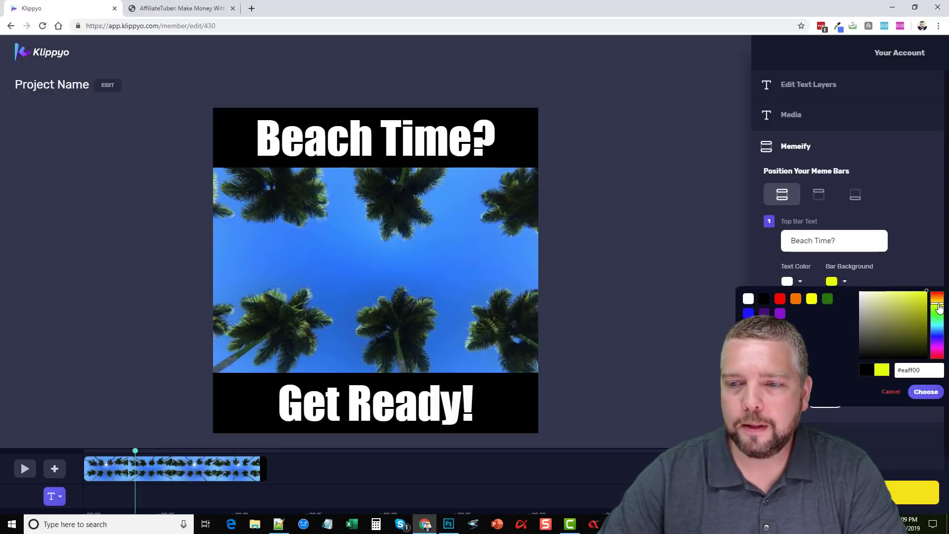
click(939, 305)
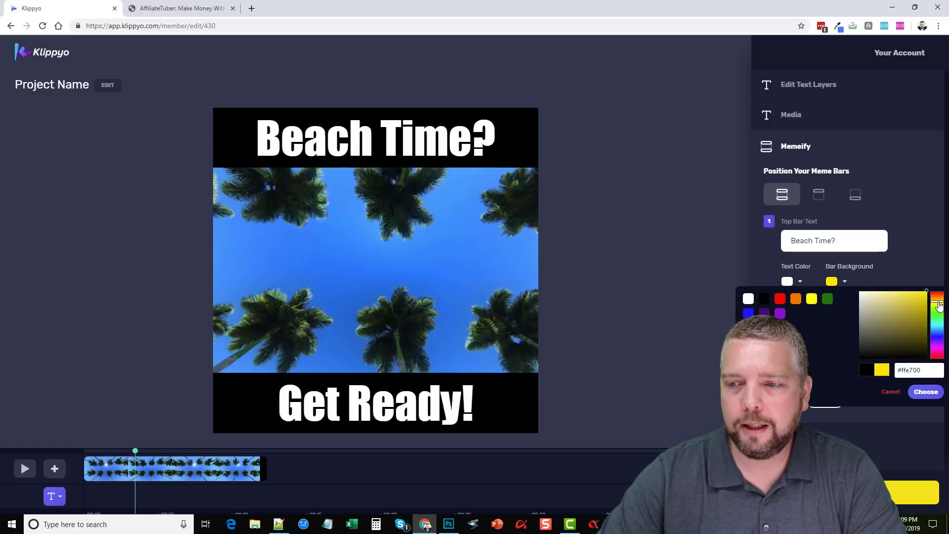
click(921, 274)
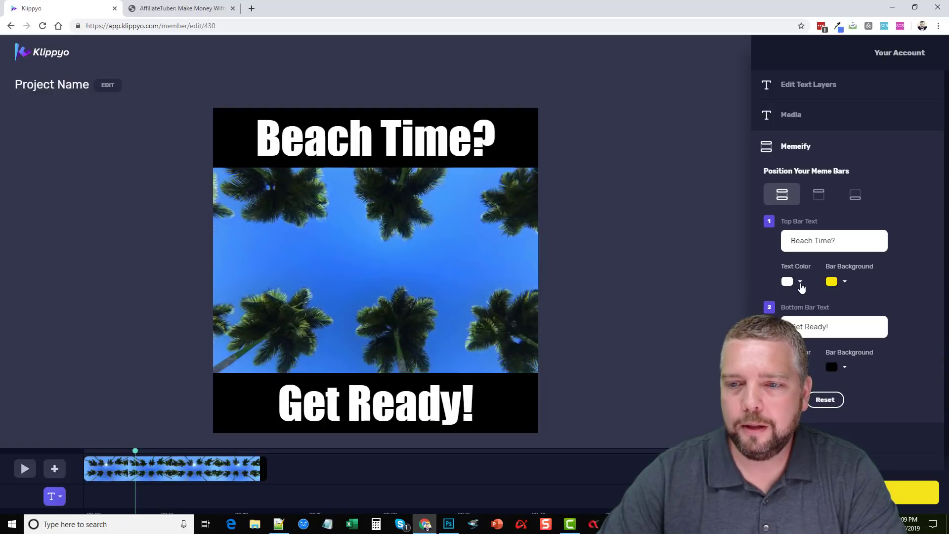
- Make the top bar text black and play the preview
click(801, 283)
click(764, 299)
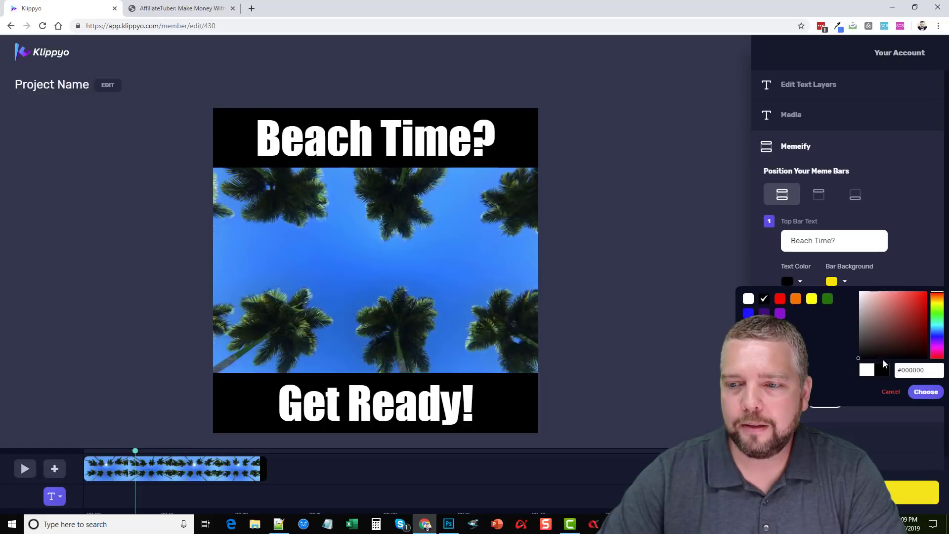
click(921, 392)
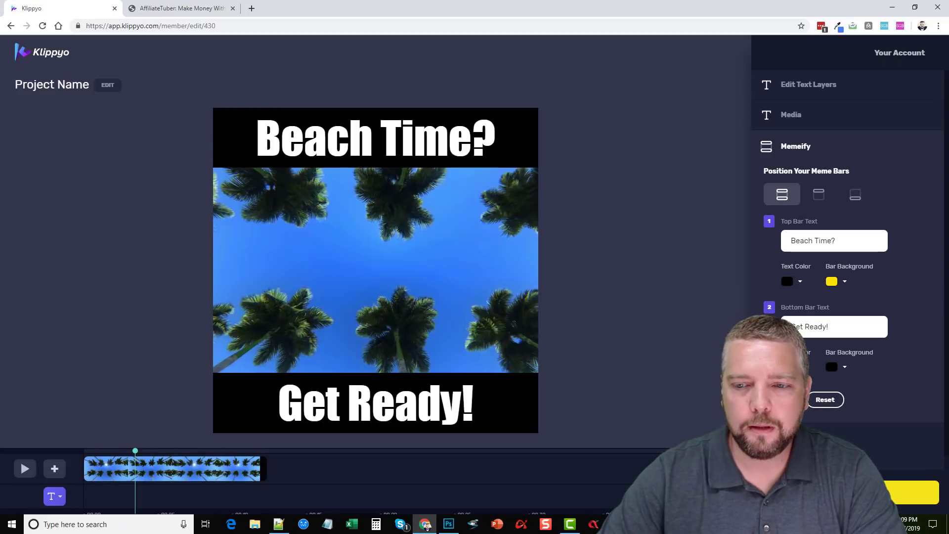
click(25, 468)
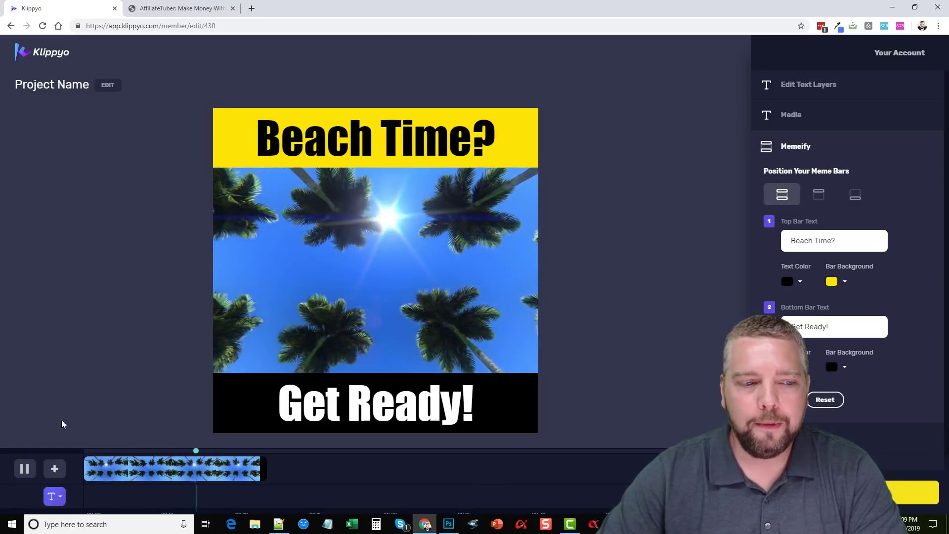
- Pause the preview of the yellow and black meme bars
click(23, 468)
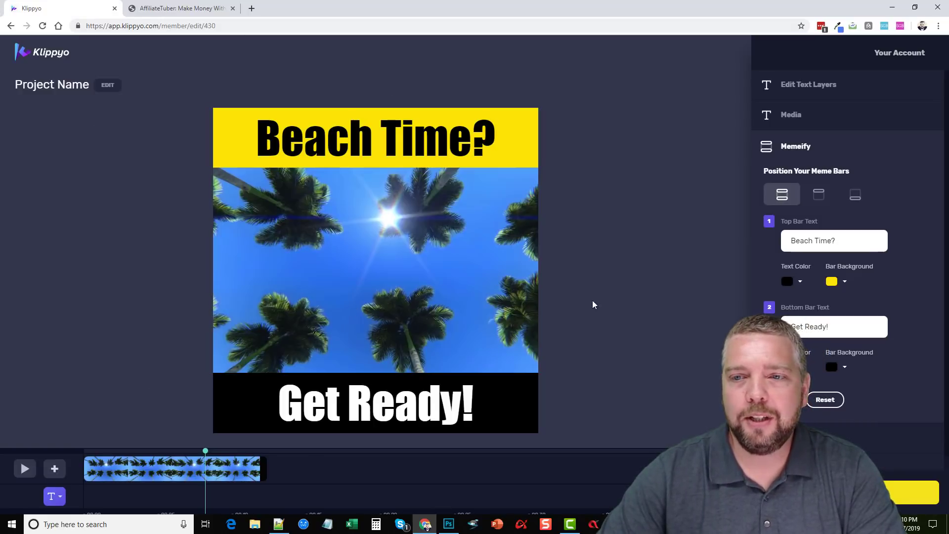
- Close Memeify and scale the palm footage up in the Media scaling options
click(794, 147)
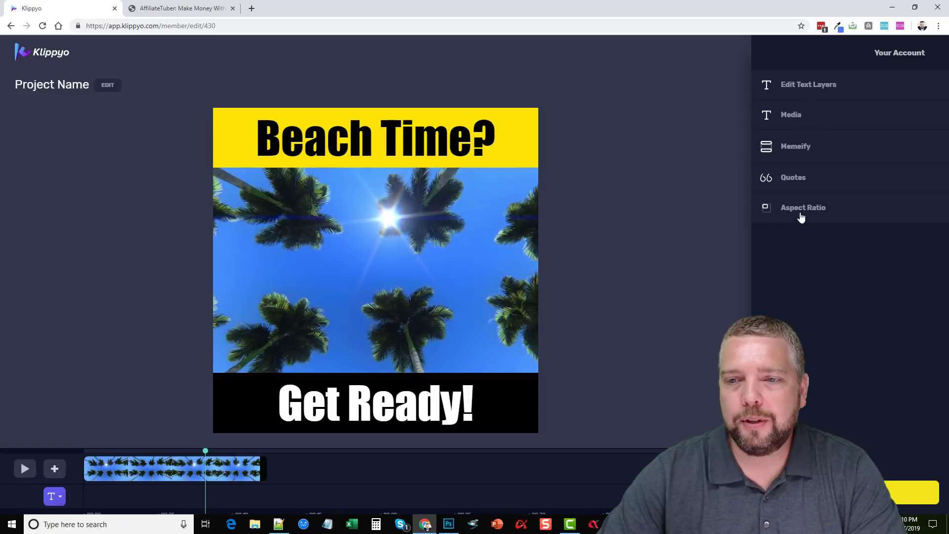
click(806, 89)
click(810, 86)
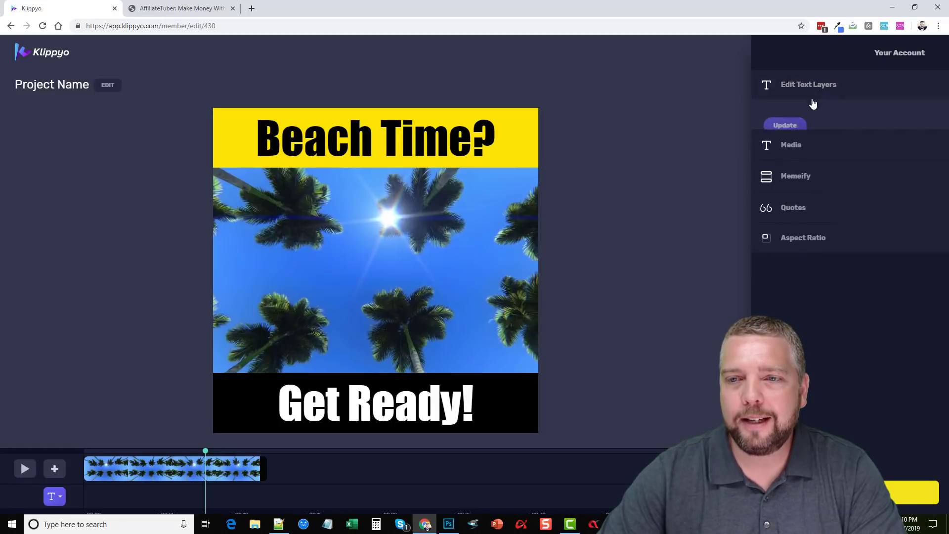
click(790, 118)
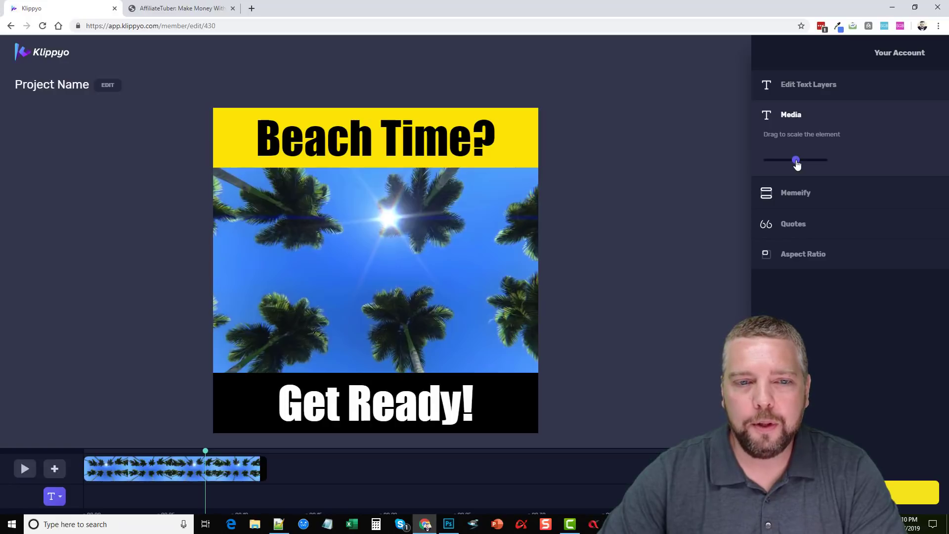
drag(797, 164, 778, 165)
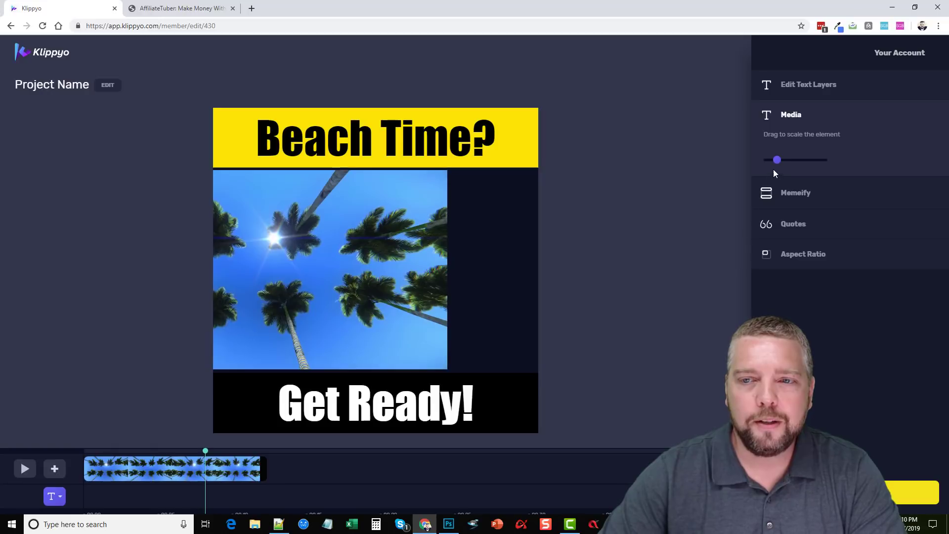
drag(779, 166, 792, 166)
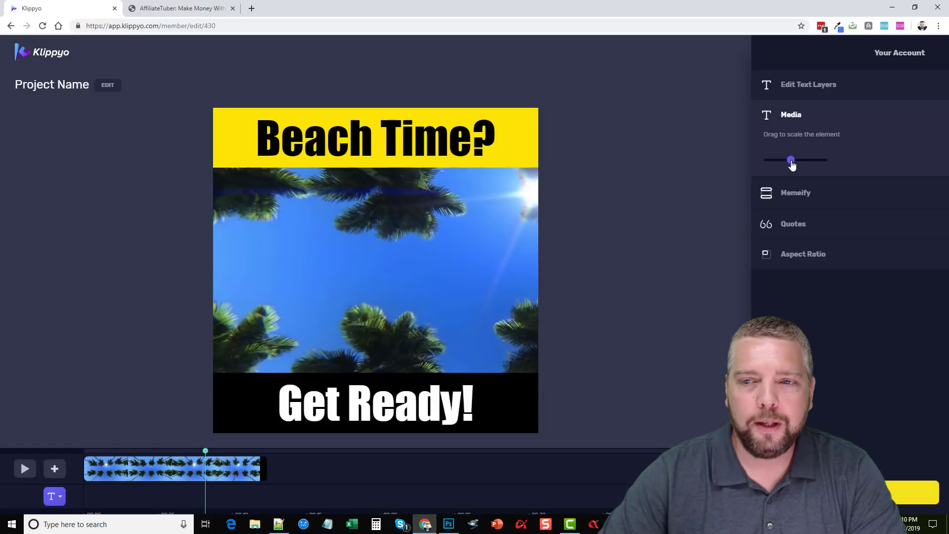
- Play and pause the scaled clip, then close the add and scaling options
click(25, 469)
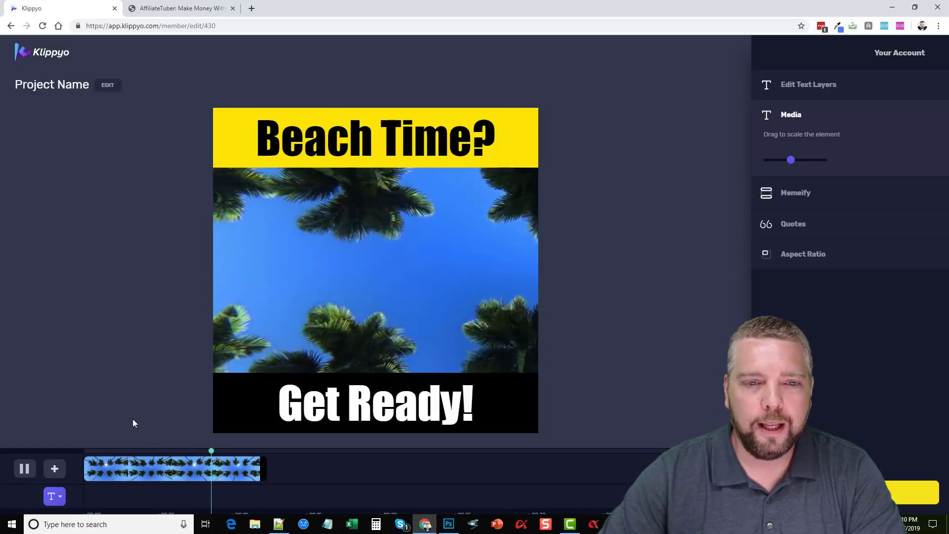
click(25, 468)
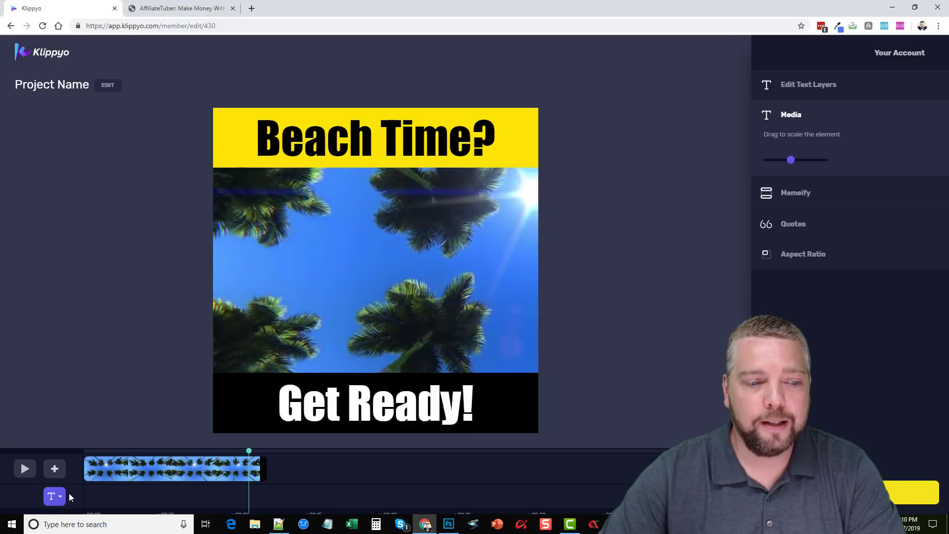
click(55, 496)
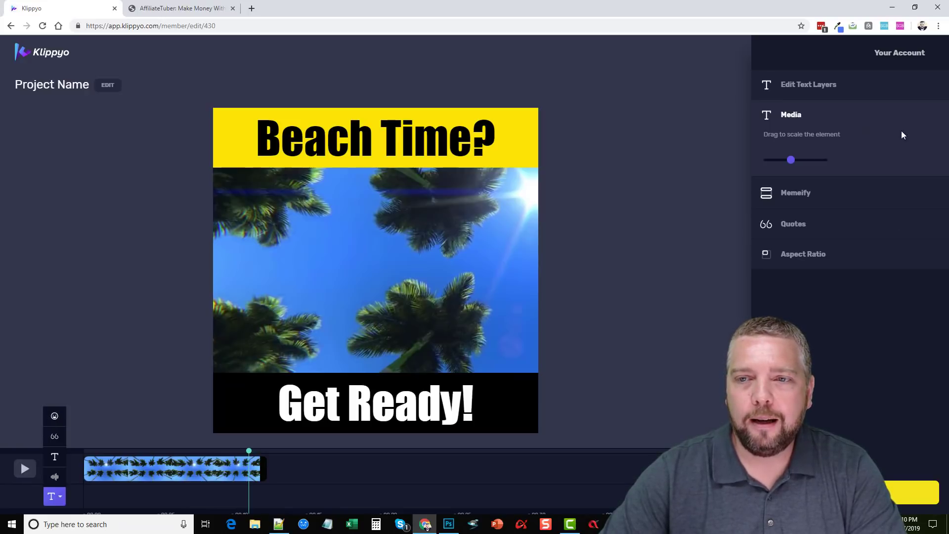
click(791, 115)
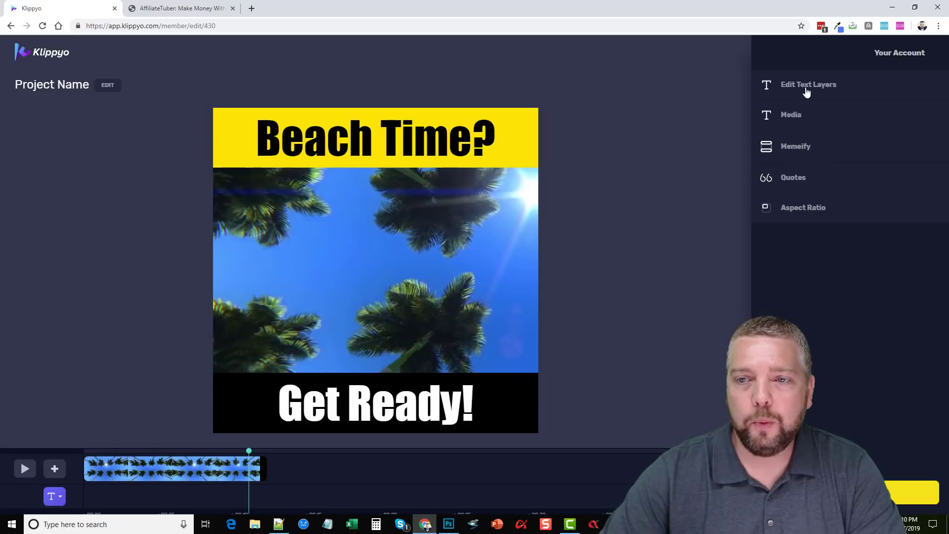